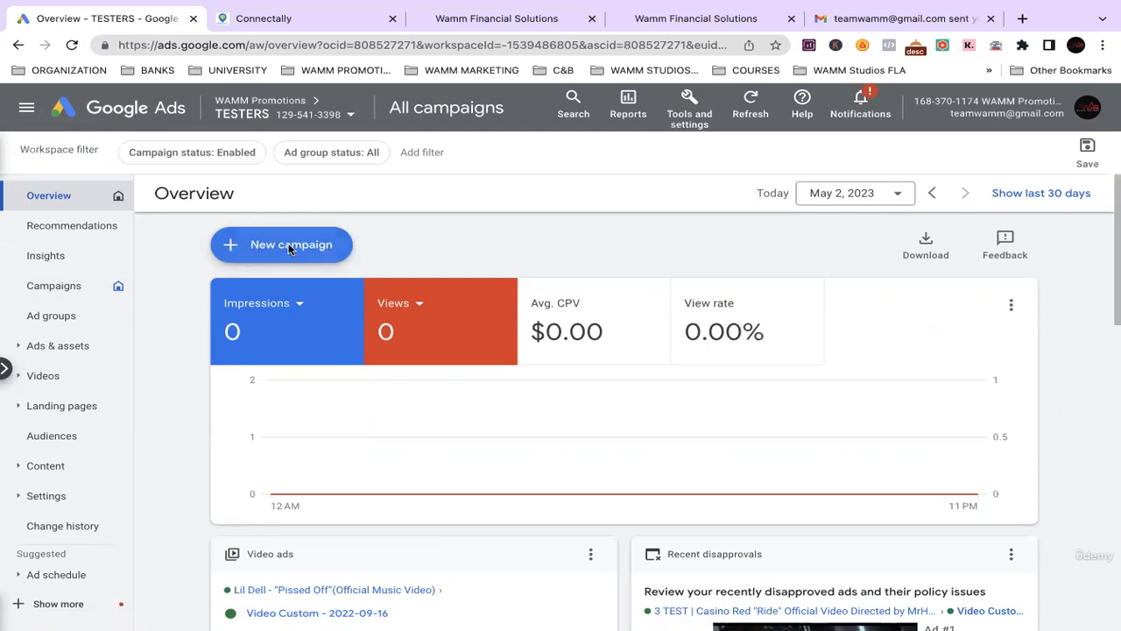
Start creating a new campaign from the account's campaign list
click(73, 292)
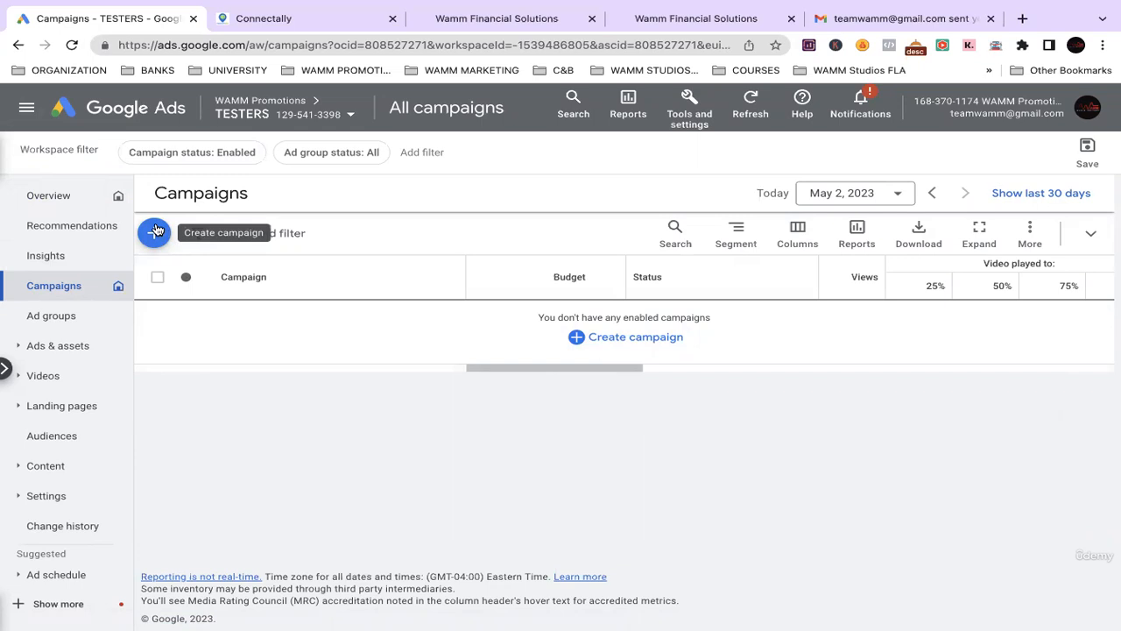
click(597, 340)
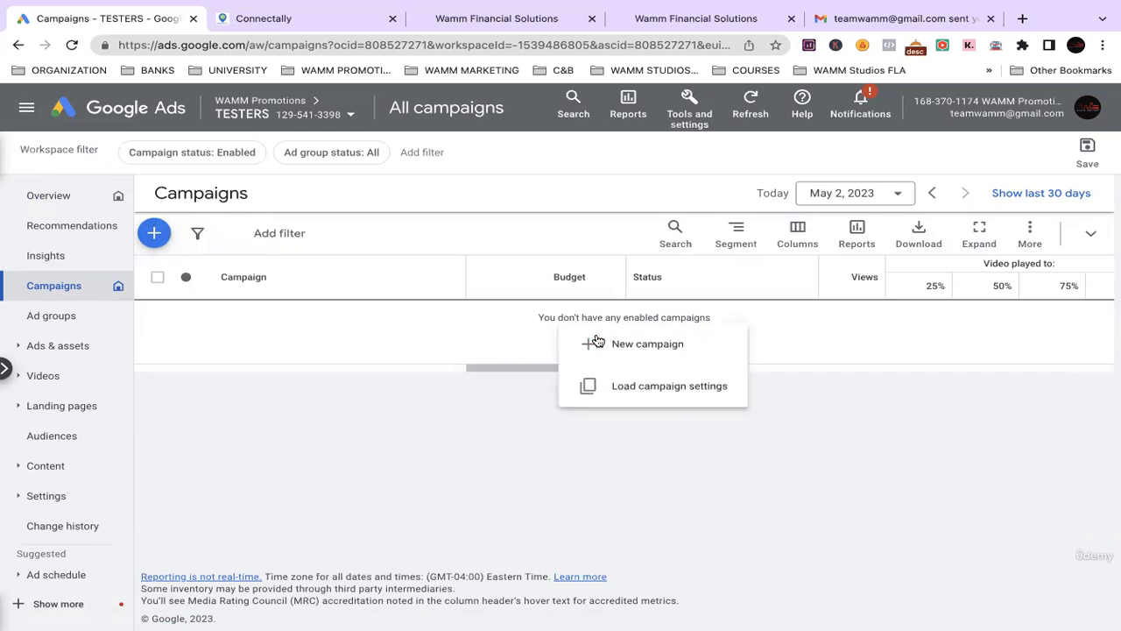
click(632, 343)
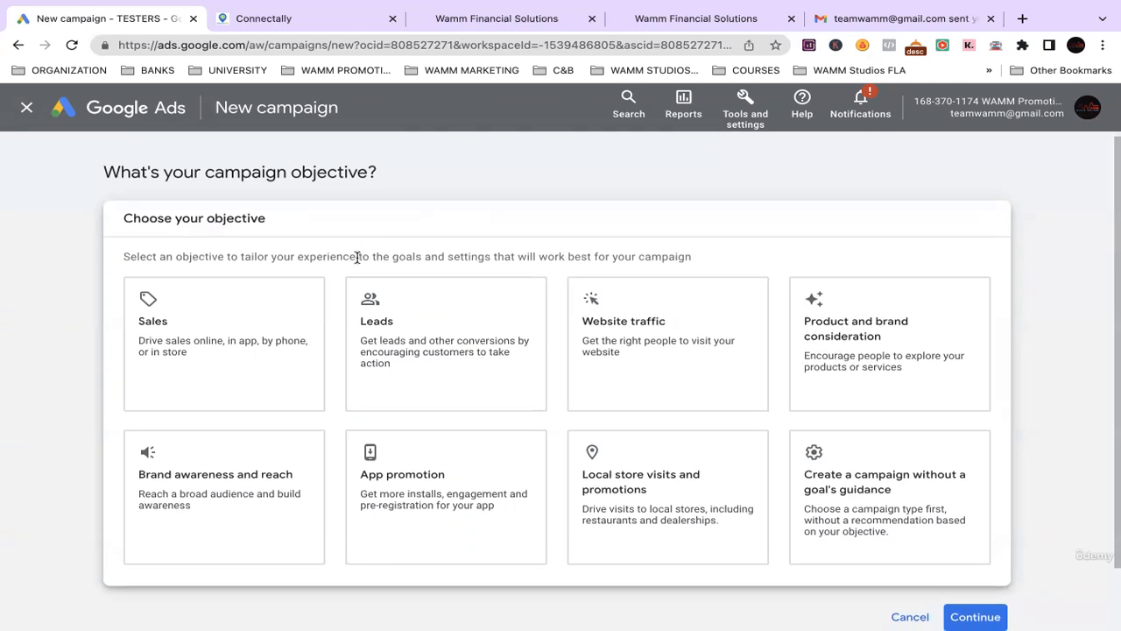
Choose Leads as the campaign objective and continue with the account-default Submit lead forms conversion goal
scroll(358, 254, down, 1)
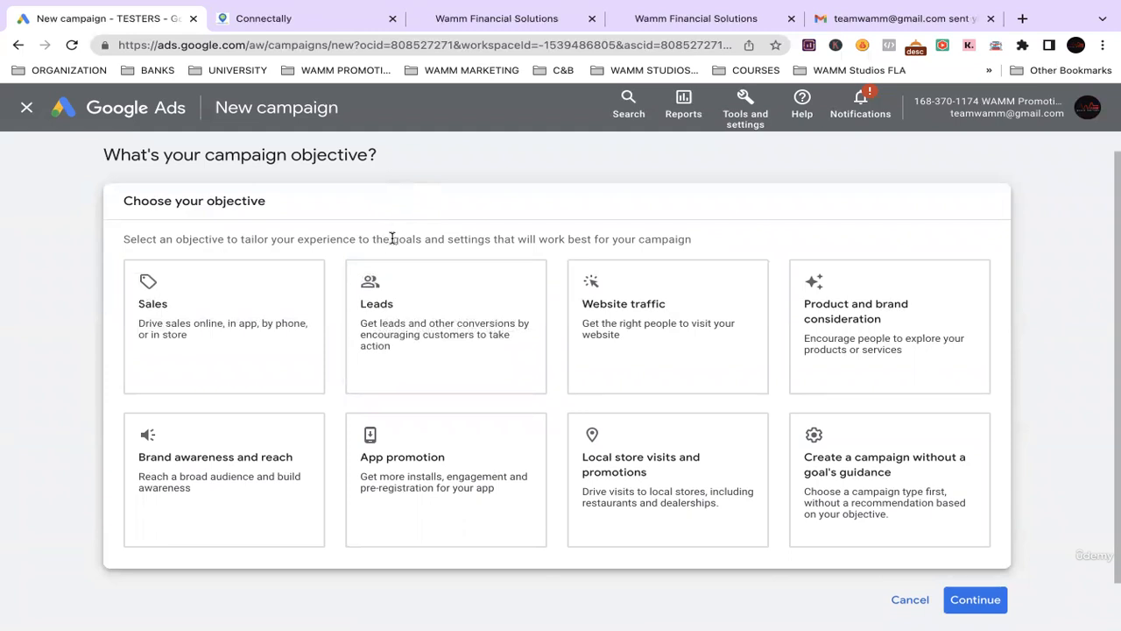
click(377, 282)
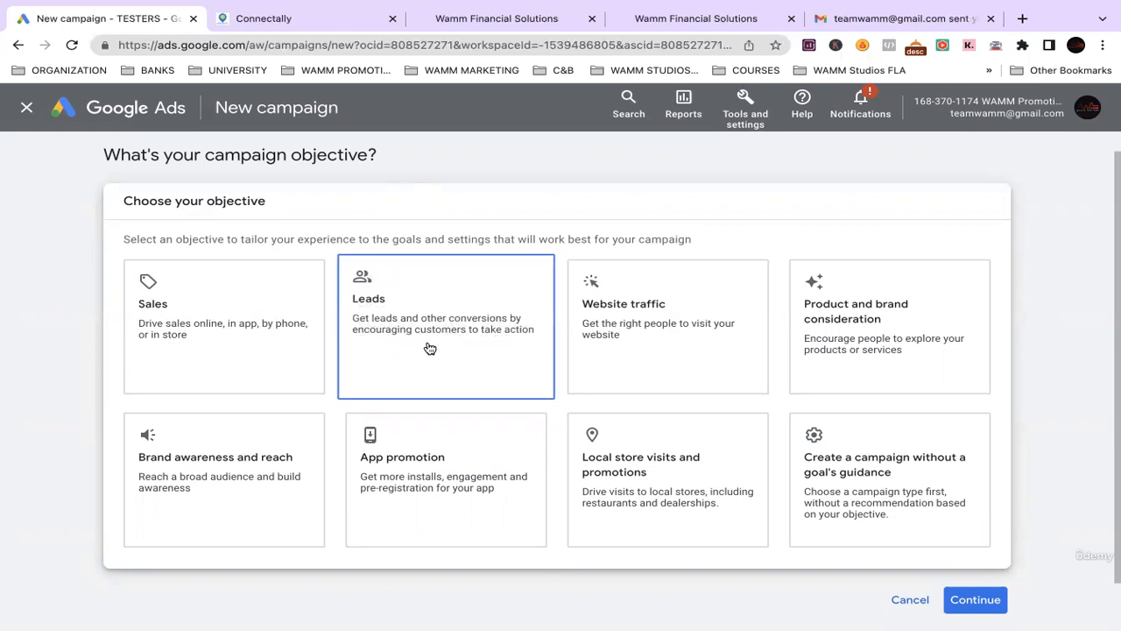
scroll(429, 348, down, 3)
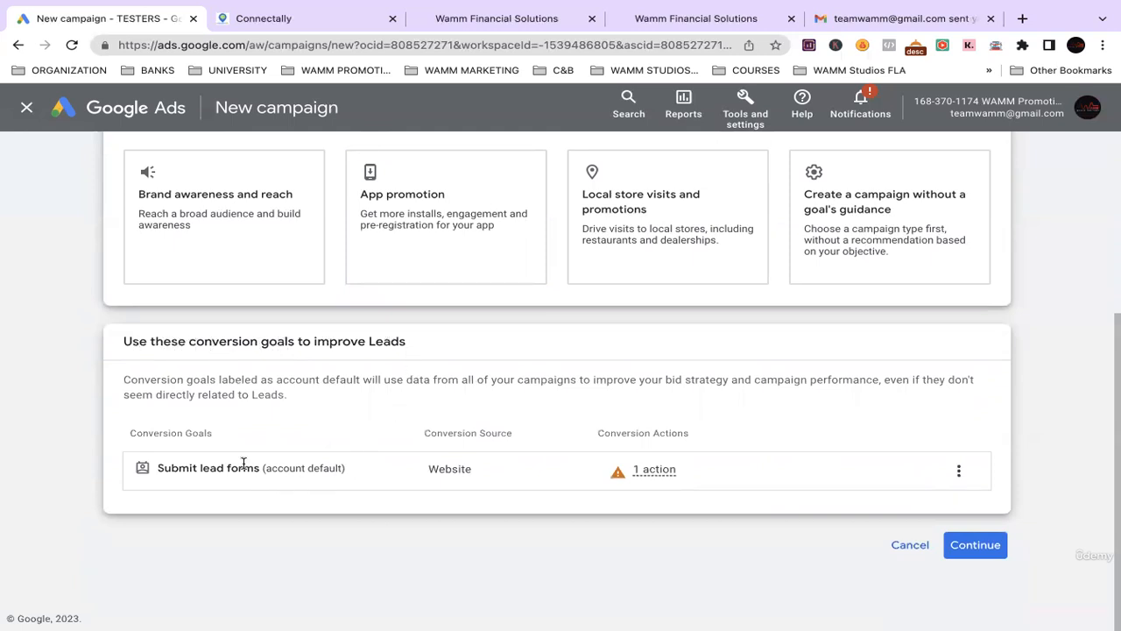
mouse_move(617, 473)
click(971, 553)
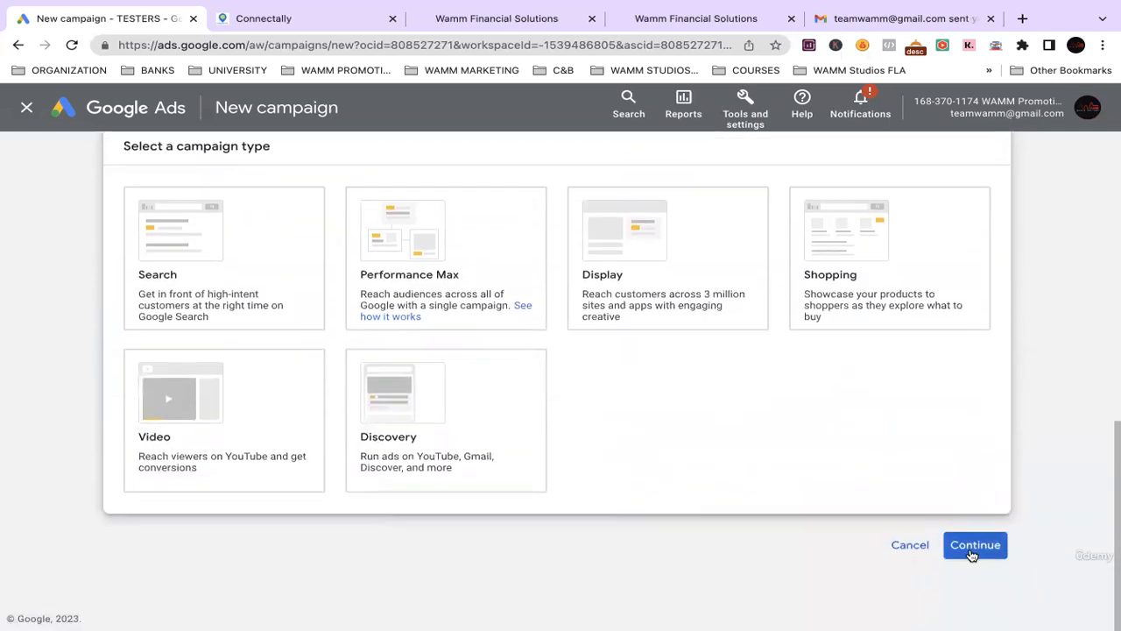
Choose the Search campaign type and select lead form submissions as a way to reach the goal
click(140, 254)
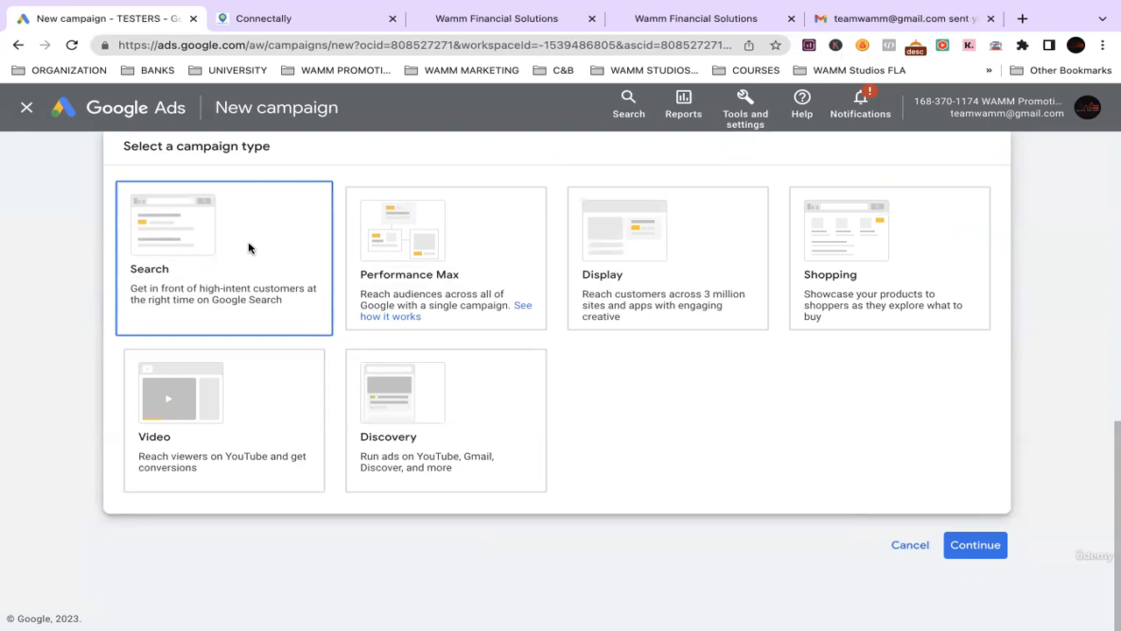
click(240, 257)
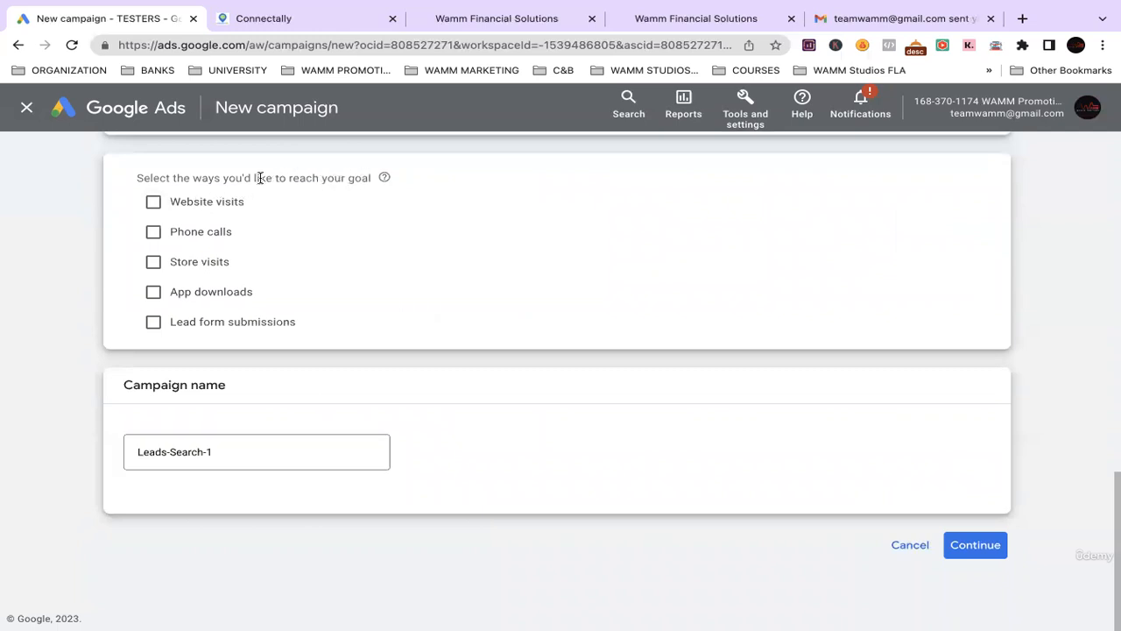
click(155, 322)
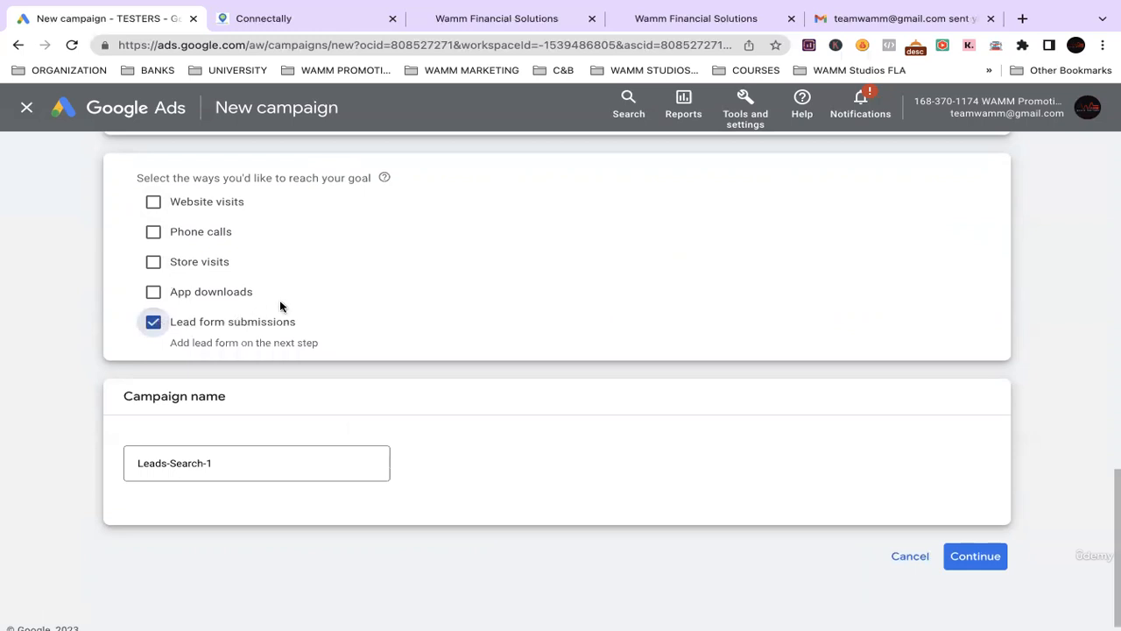
scroll(280, 299, down, 1)
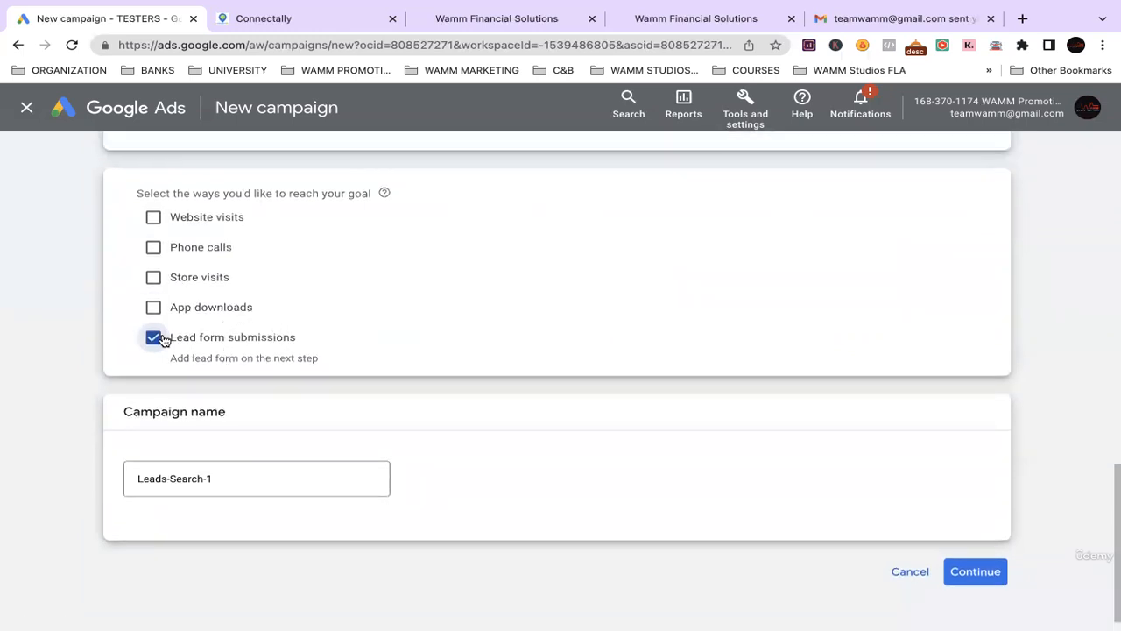
click(156, 217)
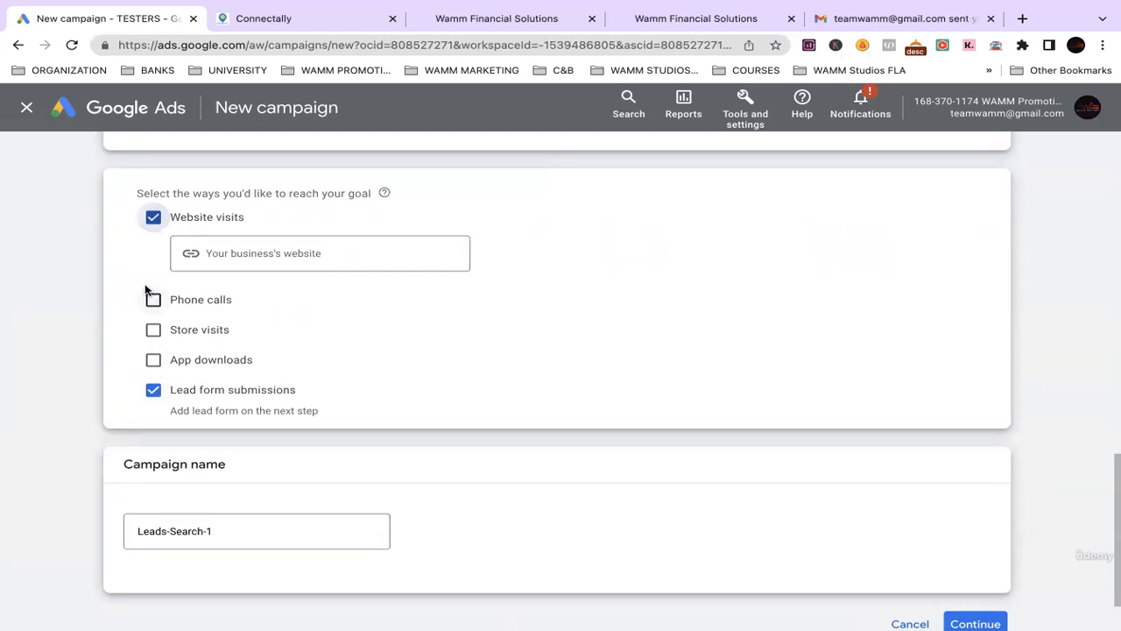
click(267, 253)
click(565, 16)
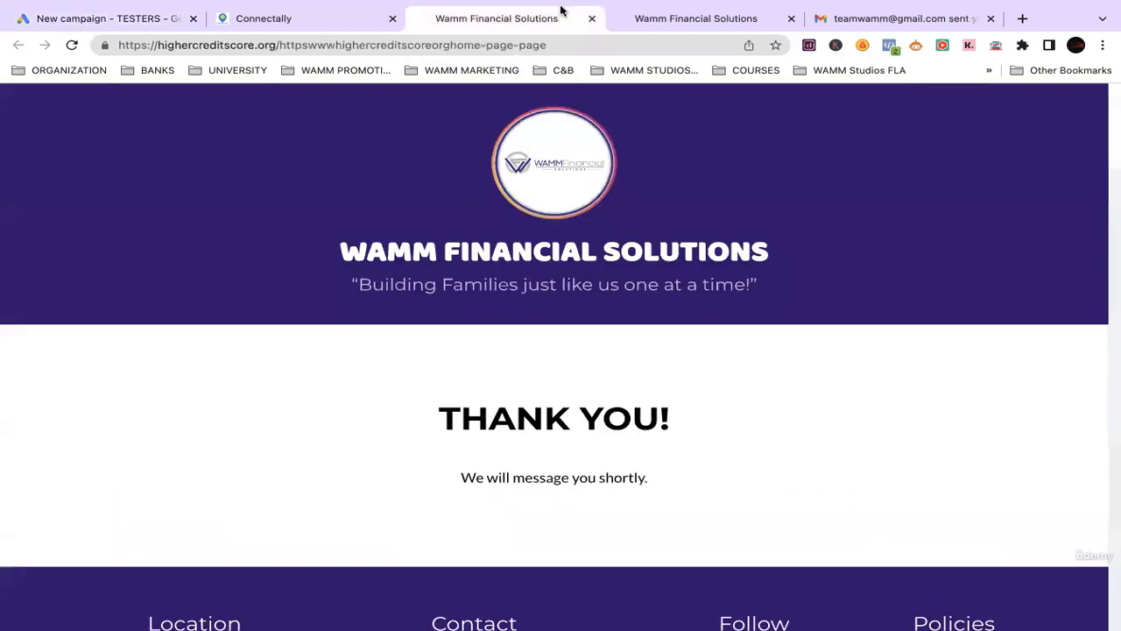
click(685, 20)
triple_click(263, 45)
key(super+c)
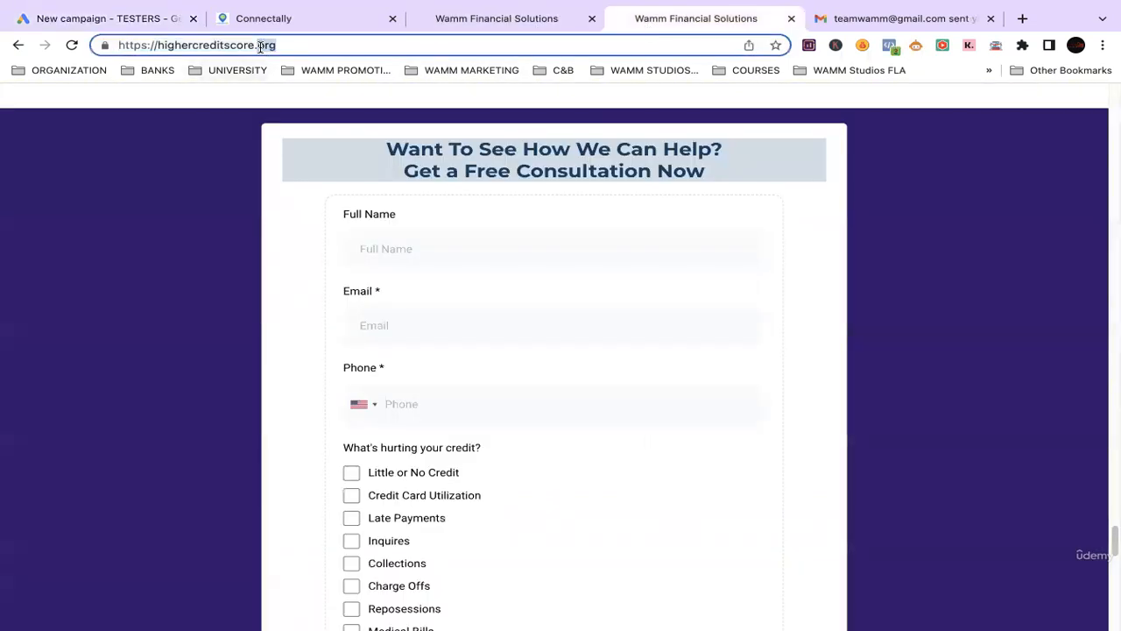
click(126, 18)
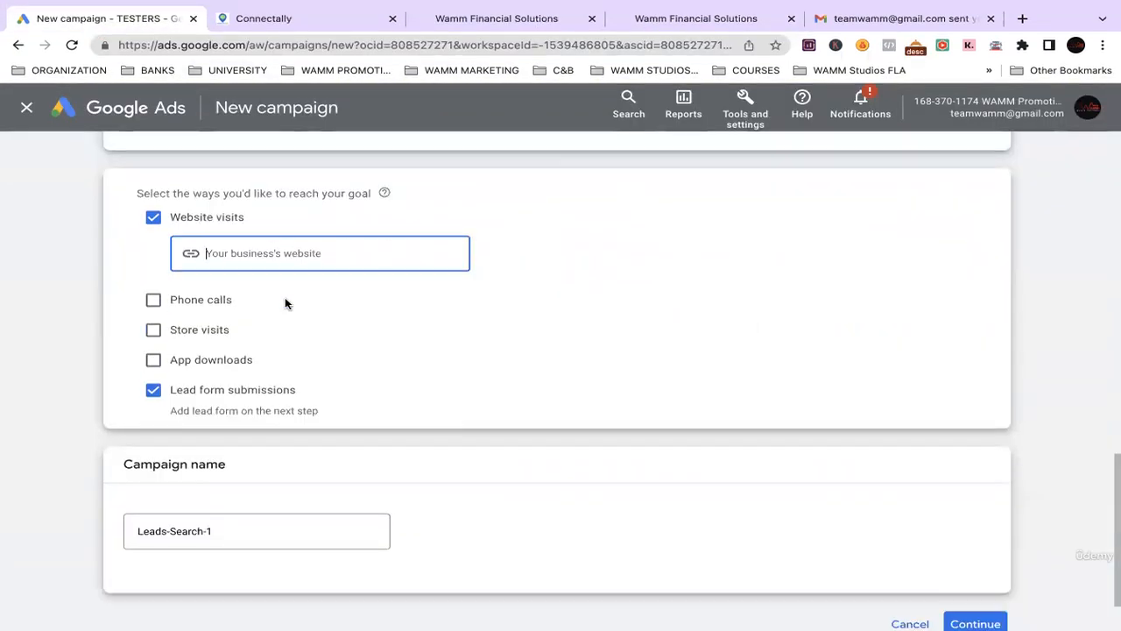
key(super+v)
Name the campaign TEST and continue to the bidding settings
scroll(287, 351, down, 2)
click(226, 451)
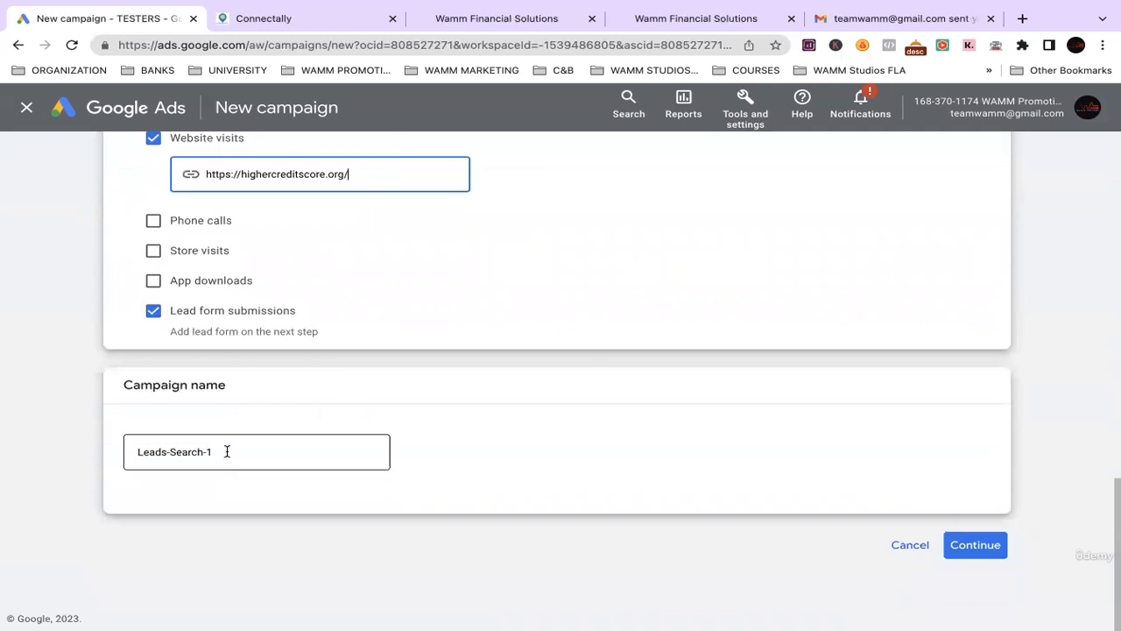
key(super+a)
text(TEST)
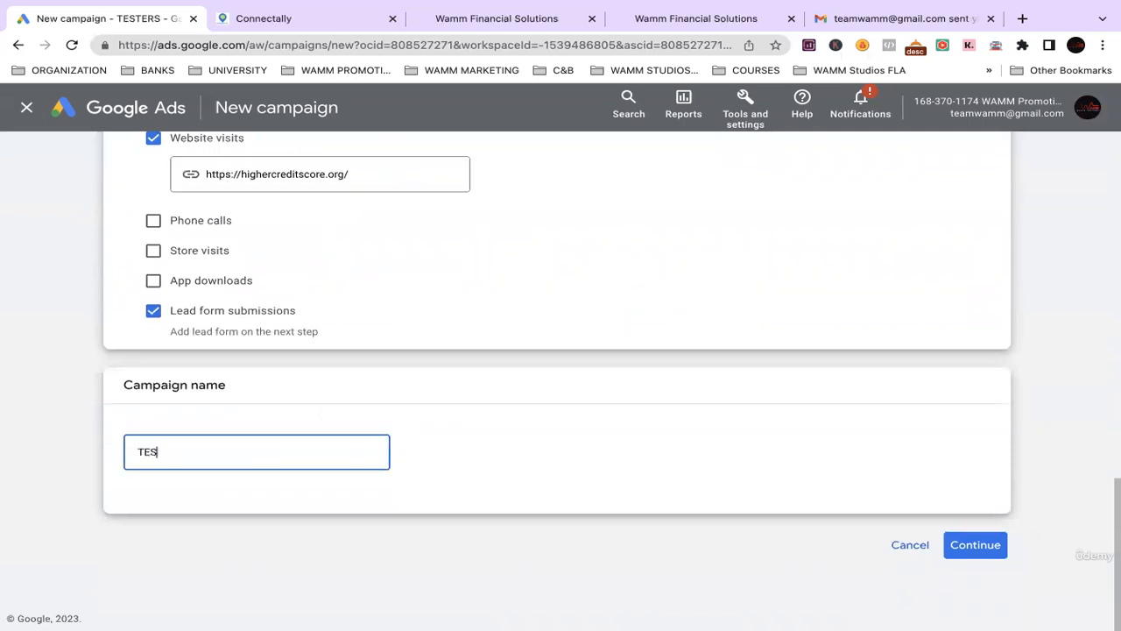
click(979, 548)
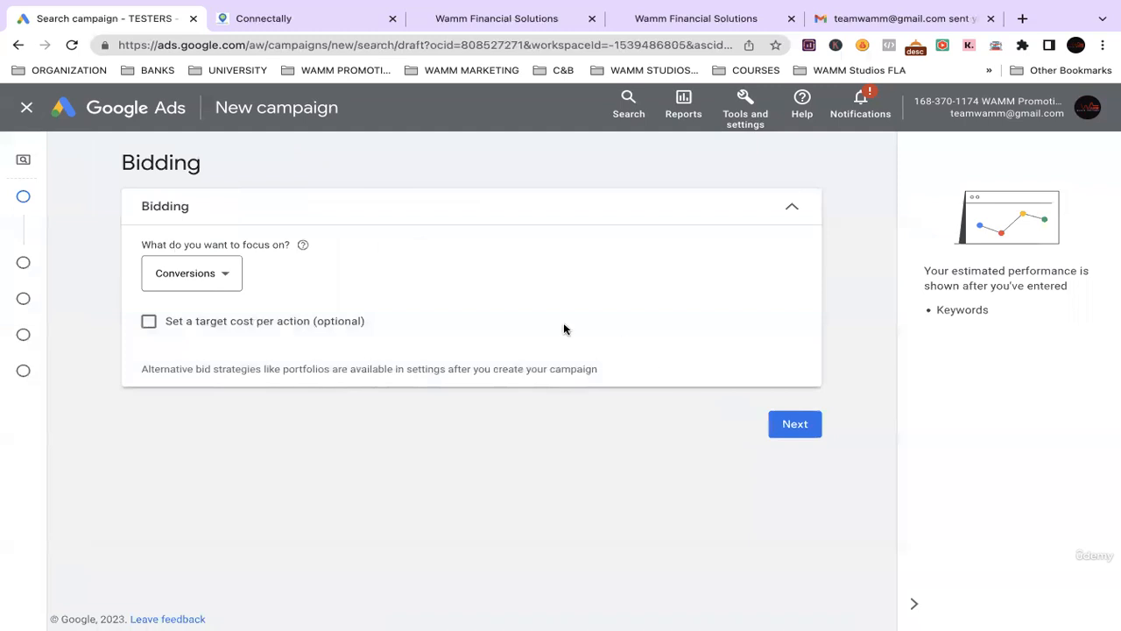
Check the available bidding focus options, keep Conversions, and proceed to the campaign settings
click(219, 278)
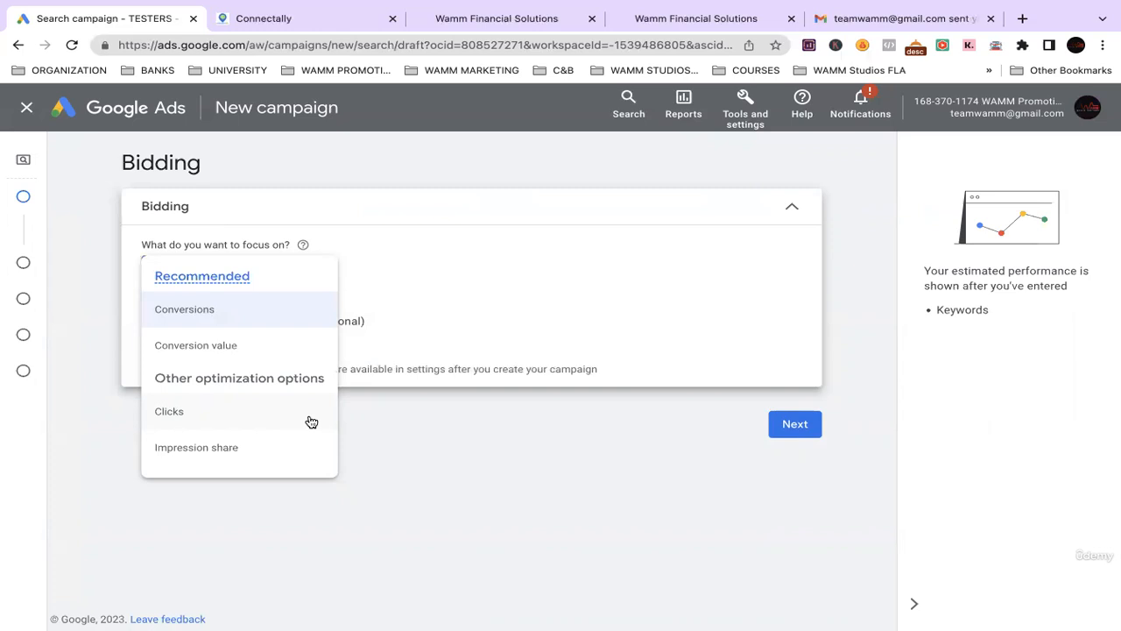
click(407, 279)
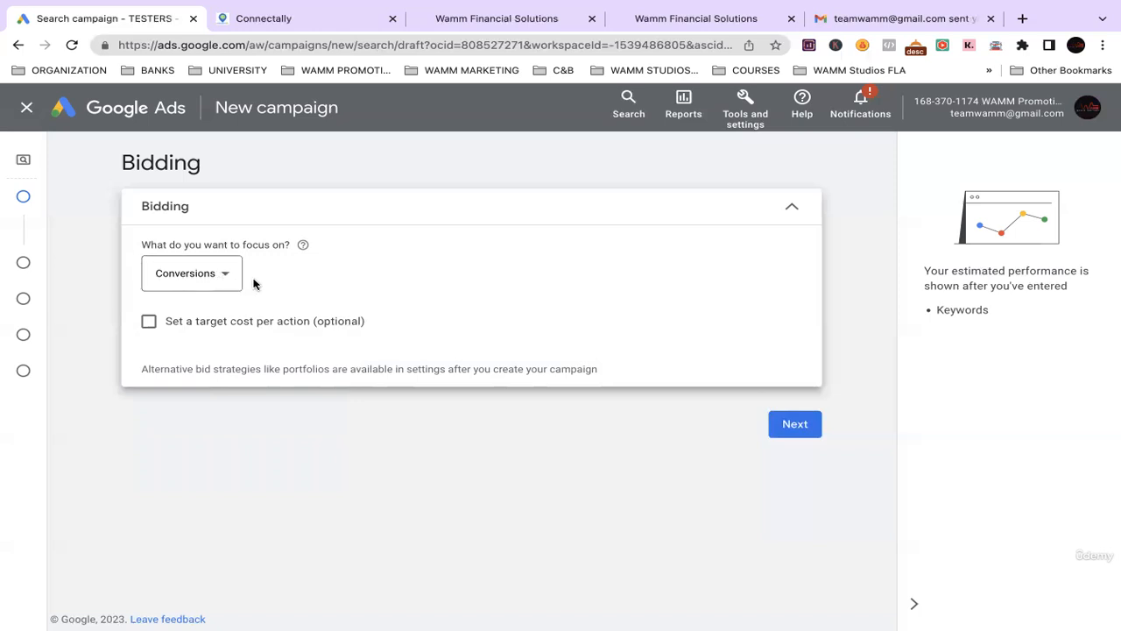
click(800, 430)
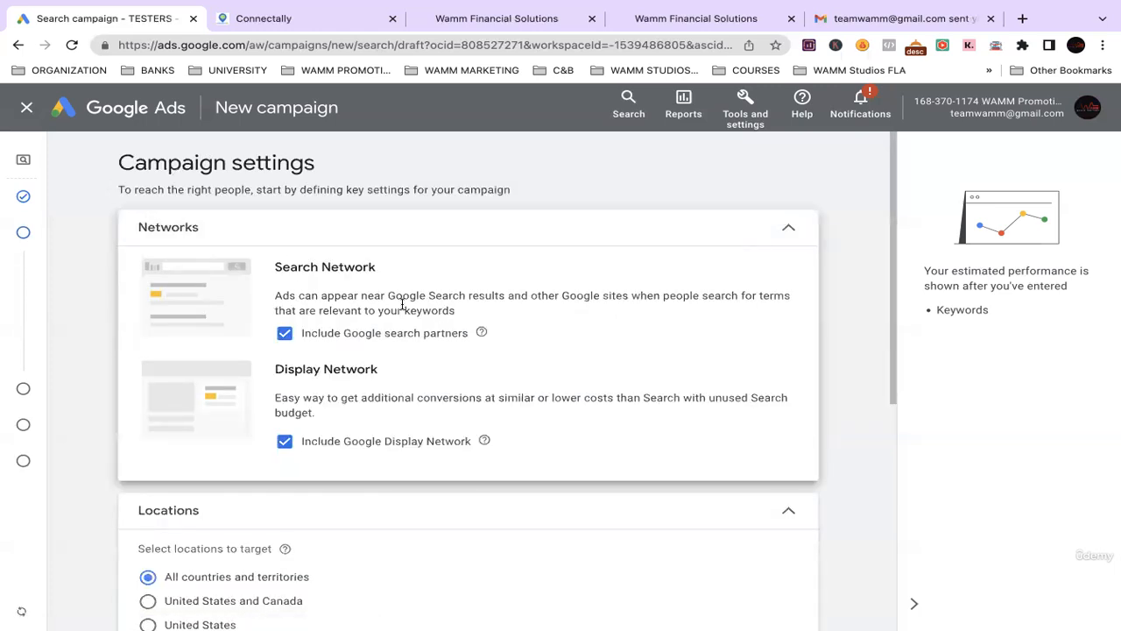
Hide the notice about ads not running and exclude both Google search partners and the Google Display Network from the campaign
scroll(405, 315, down, 1)
scroll(411, 326, up, 1)
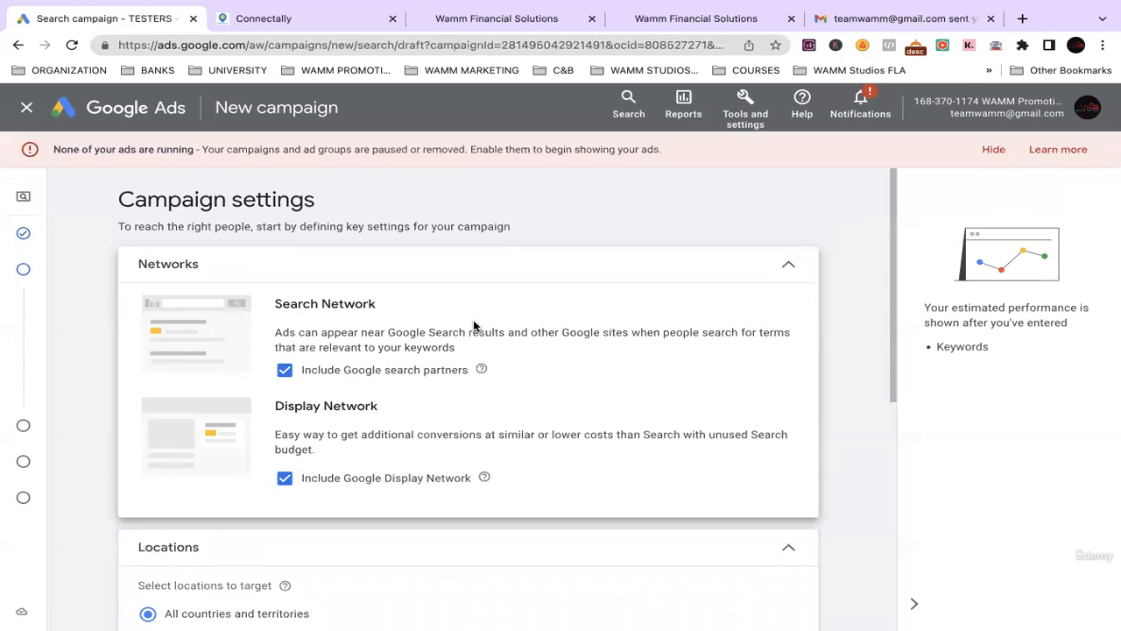
click(990, 148)
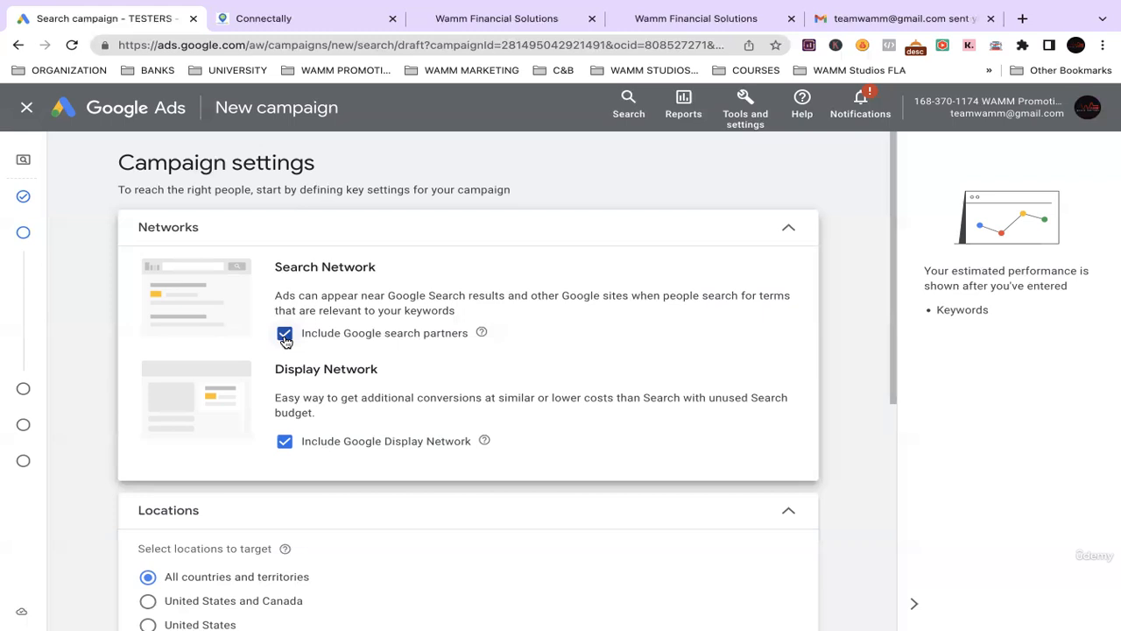
click(286, 341)
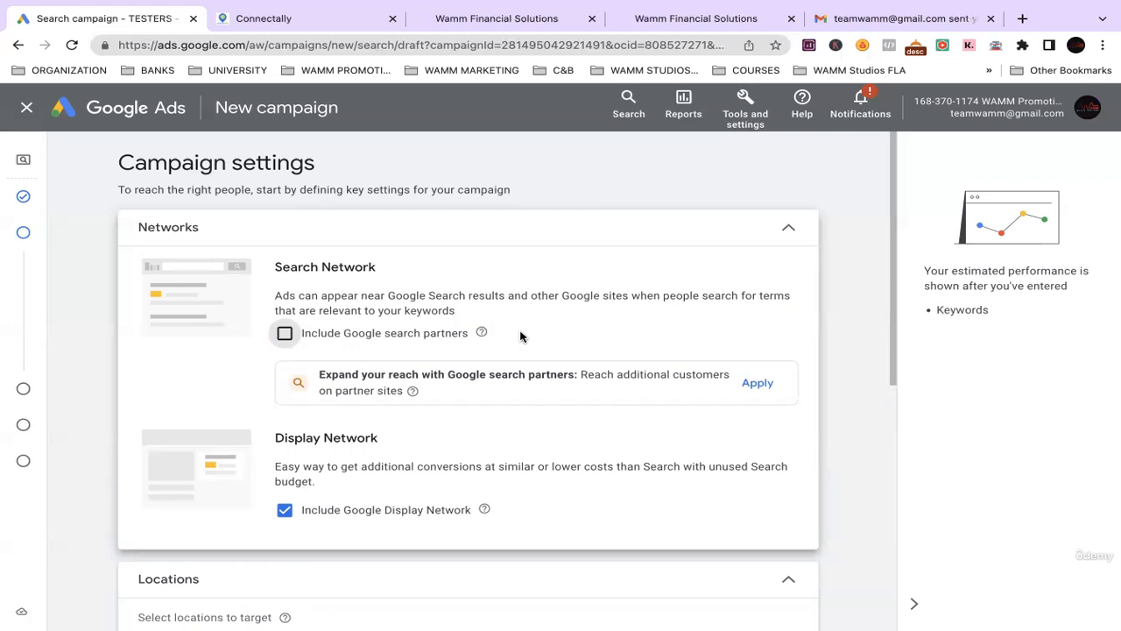
scroll(512, 341, down, 2)
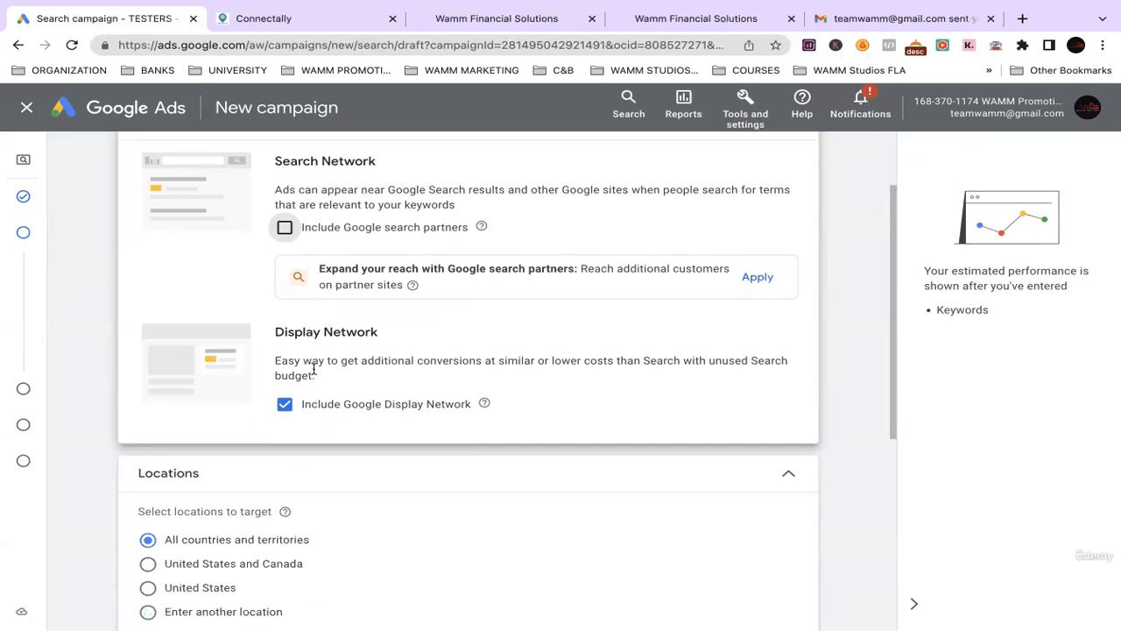
click(285, 404)
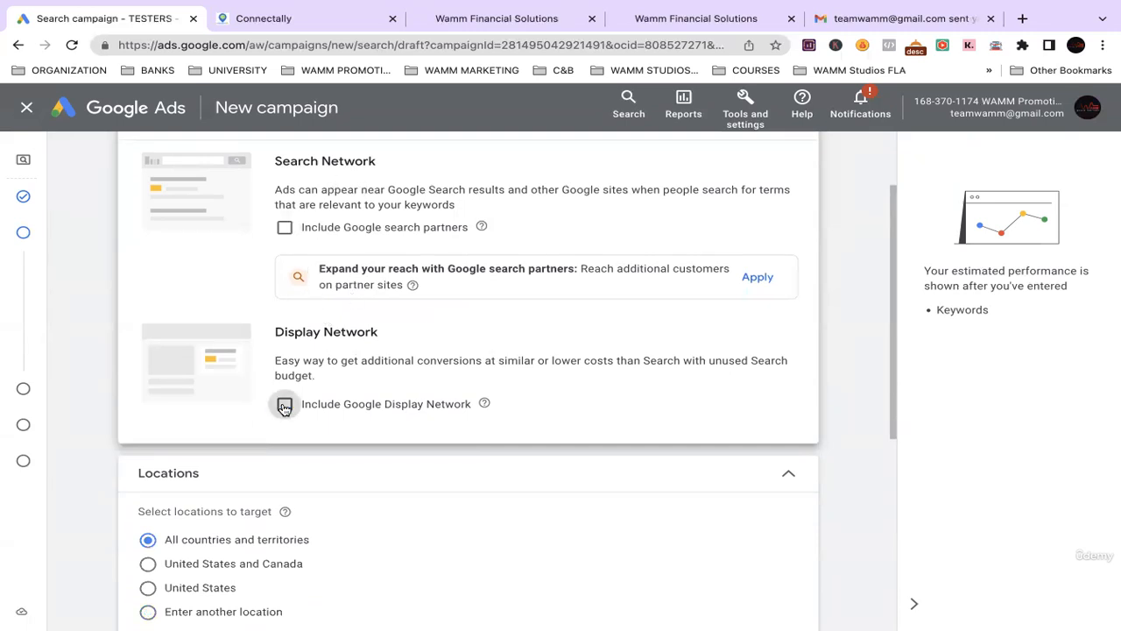
Set the campaign's target location to United States
scroll(333, 322, down, 1)
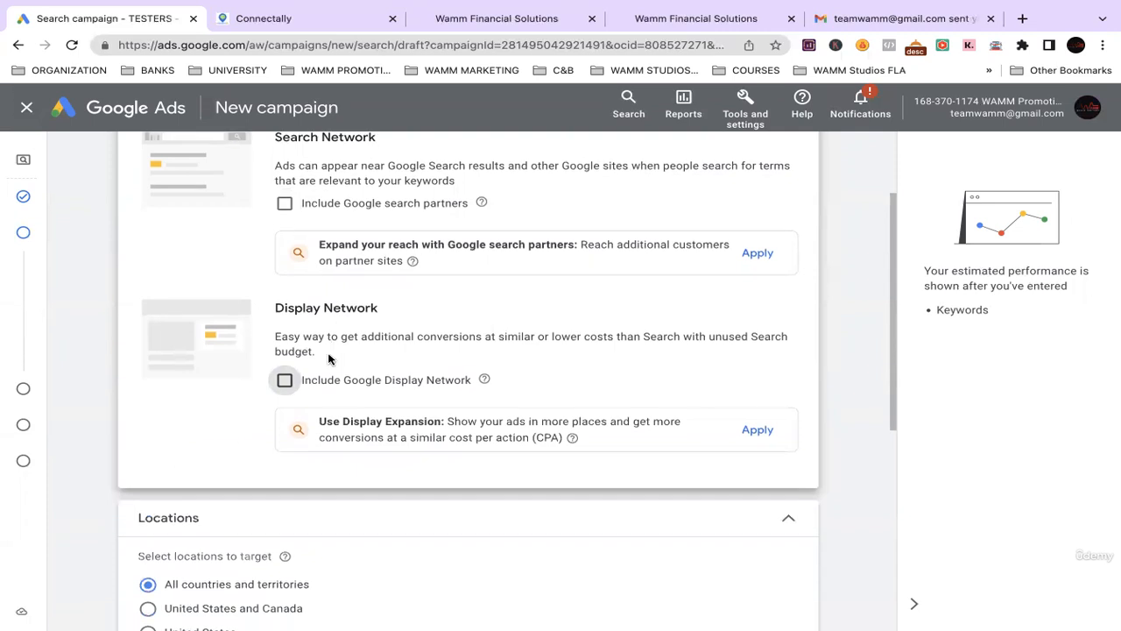
scroll(316, 368, down, 1)
scroll(301, 382, down, 1)
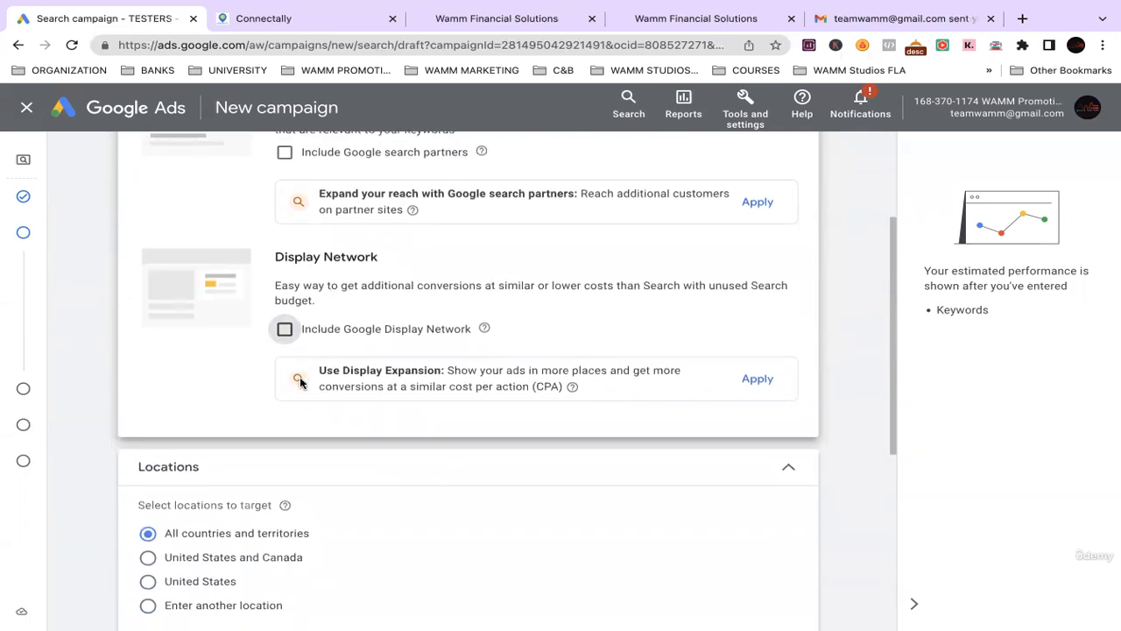
scroll(300, 382, down, 3)
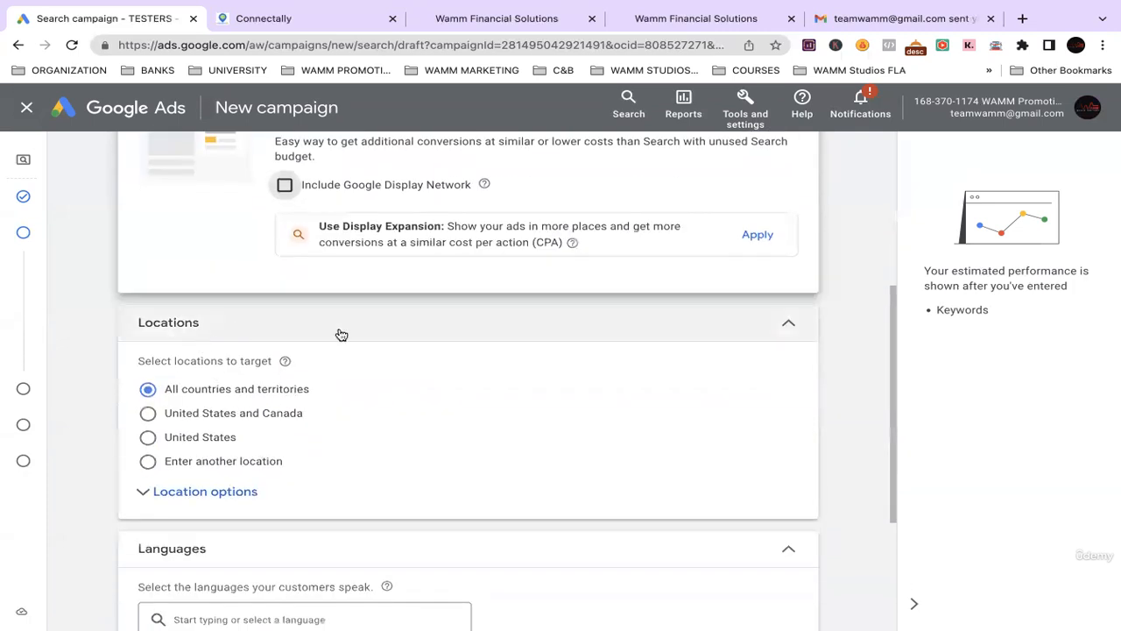
scroll(333, 338, up, 1)
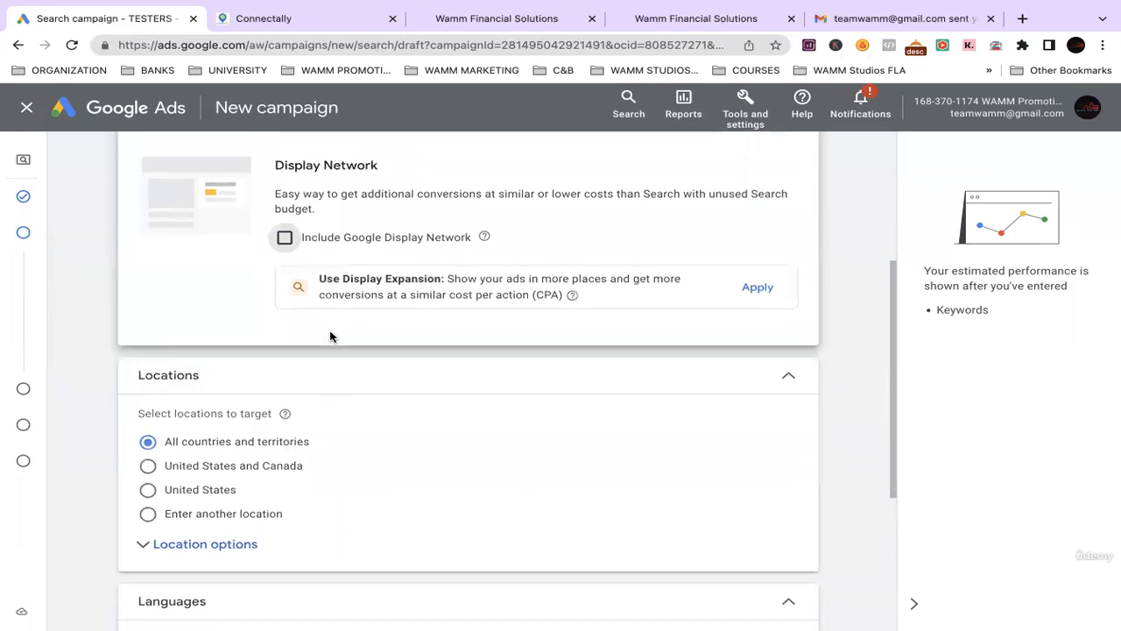
scroll(325, 345, down, 1)
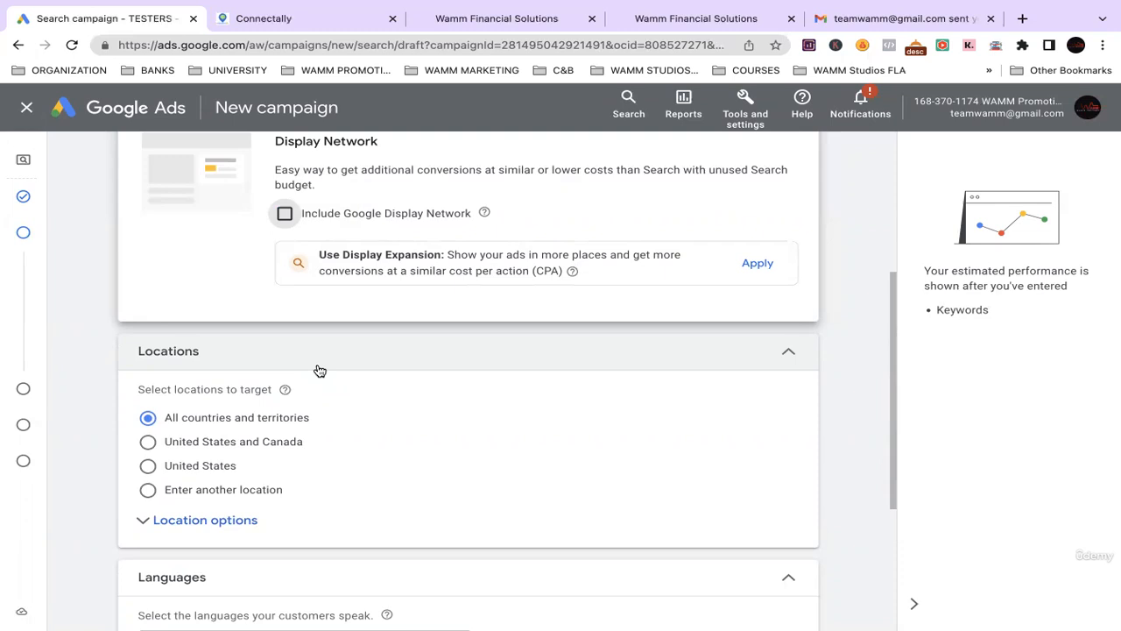
scroll(319, 371, down, 2)
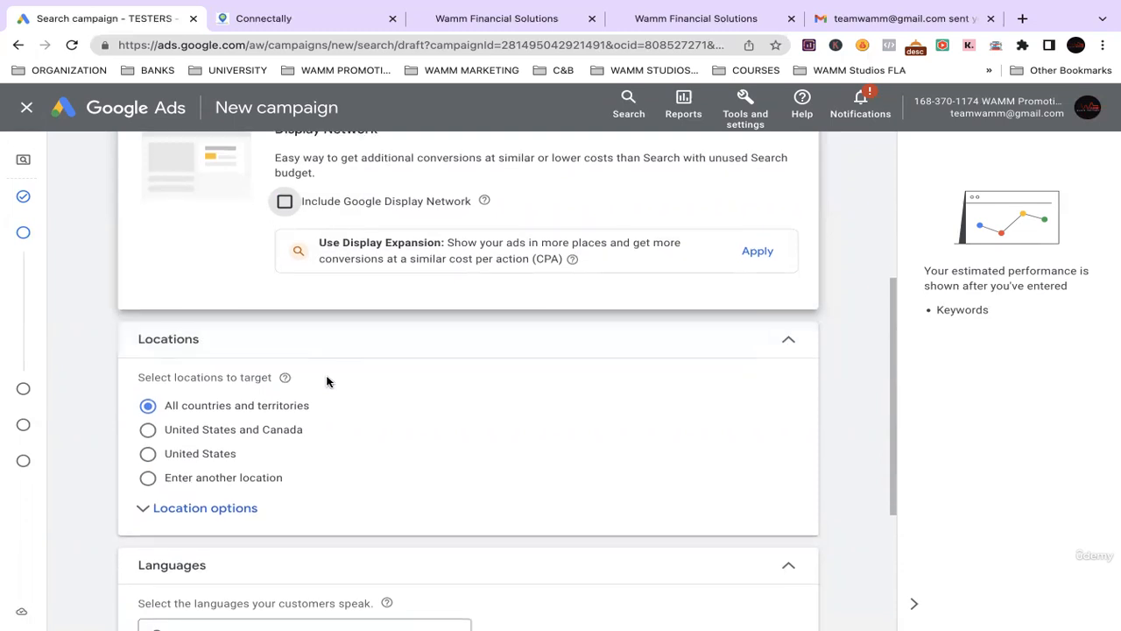
scroll(331, 392, down, 1)
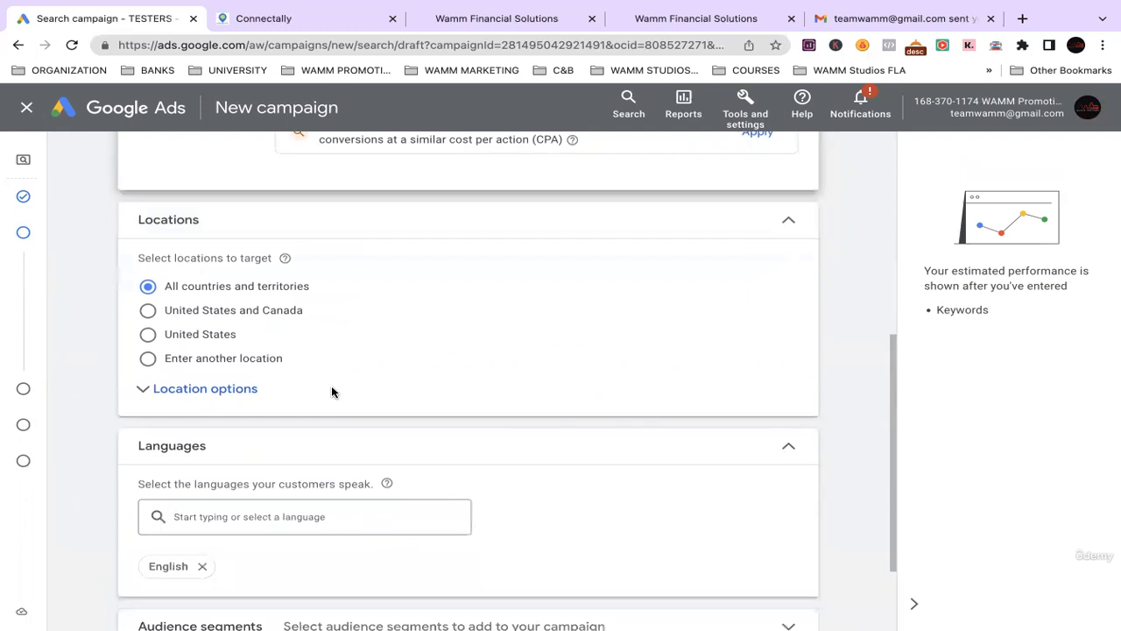
scroll(354, 376, up, 1)
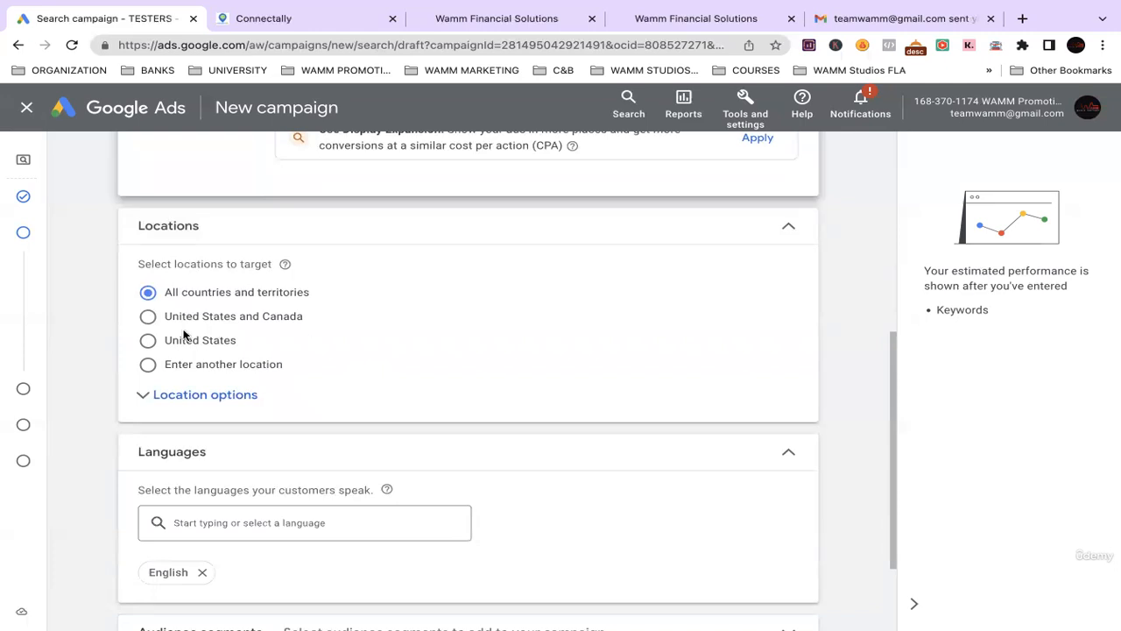
click(150, 343)
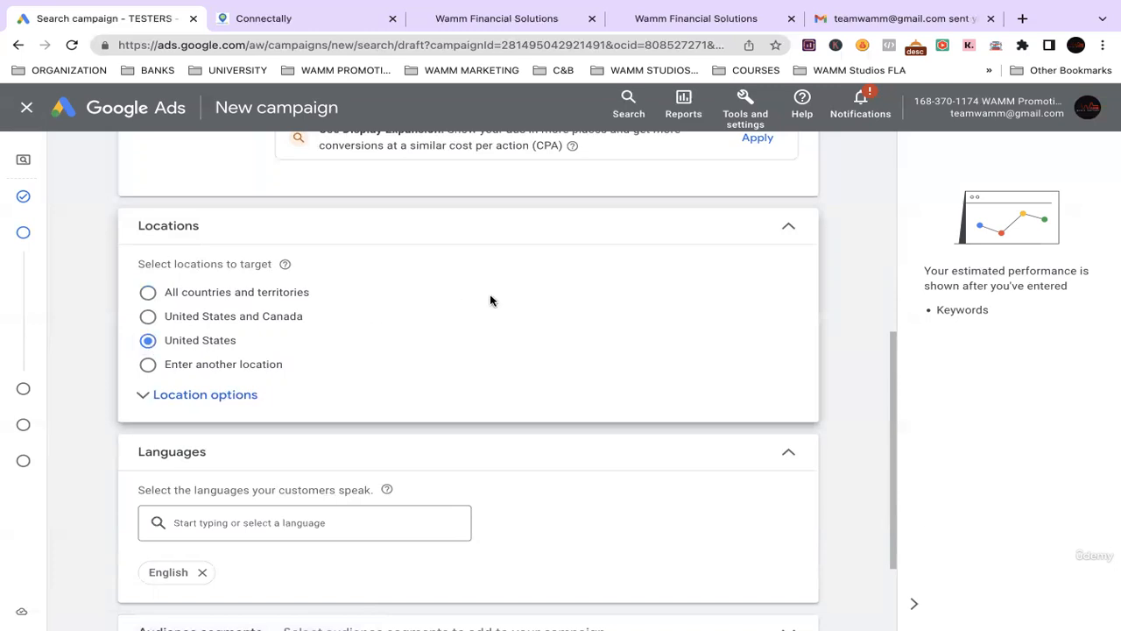
Choose to enter another location and target the city of Atlanta, Georgia, United States through the advanced search
scroll(491, 300, down, 1)
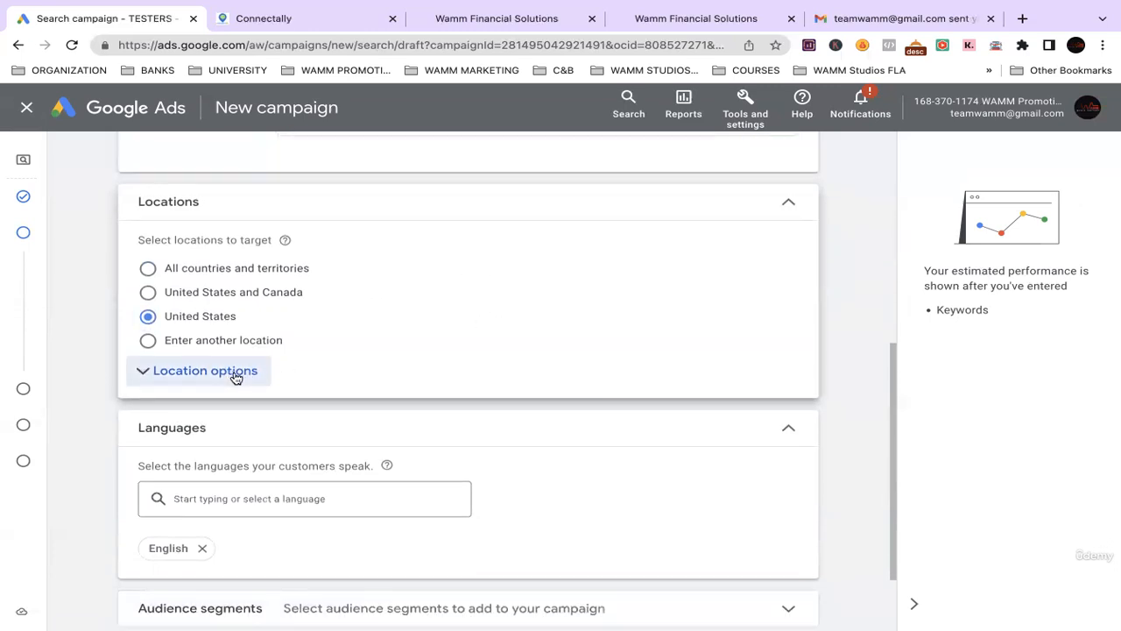
scroll(365, 313, down, 2)
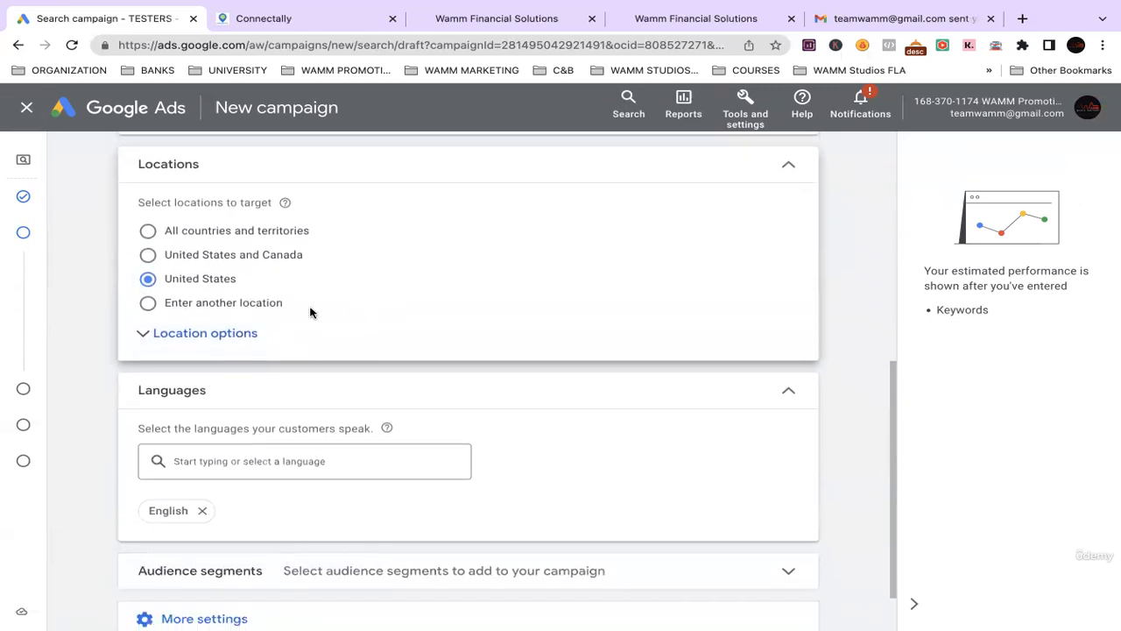
click(146, 303)
click(266, 347)
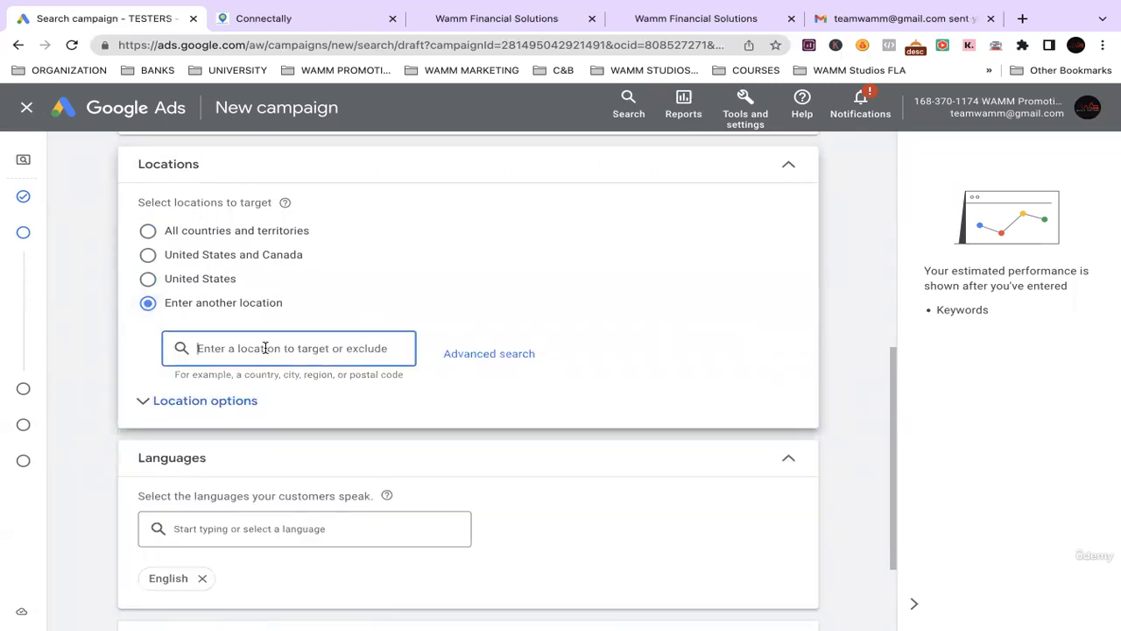
click(486, 359)
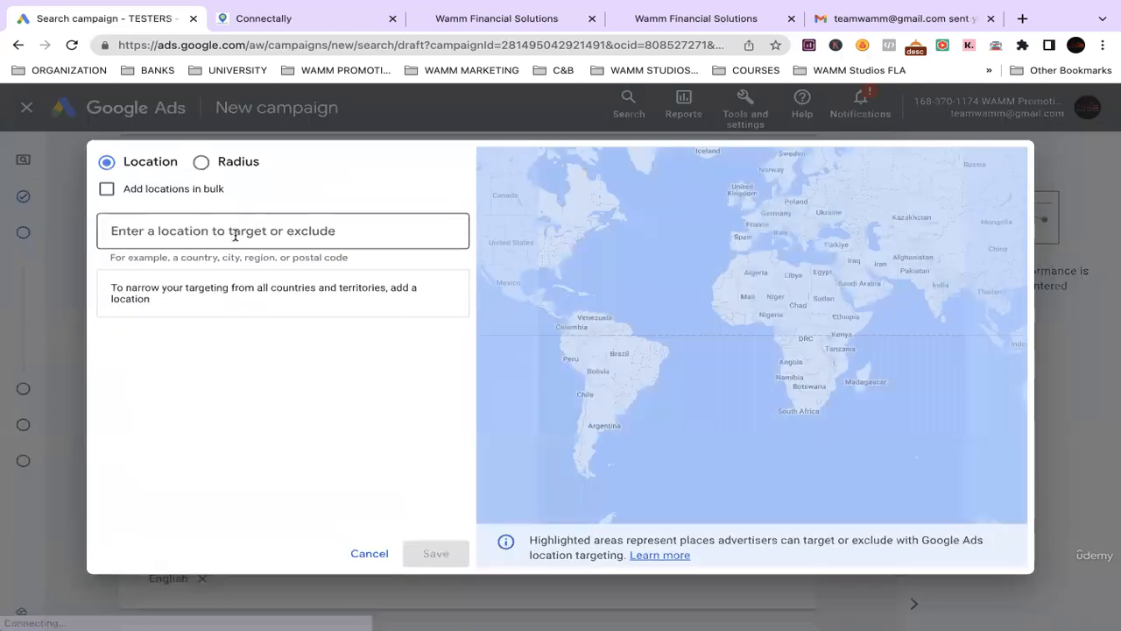
click(192, 229)
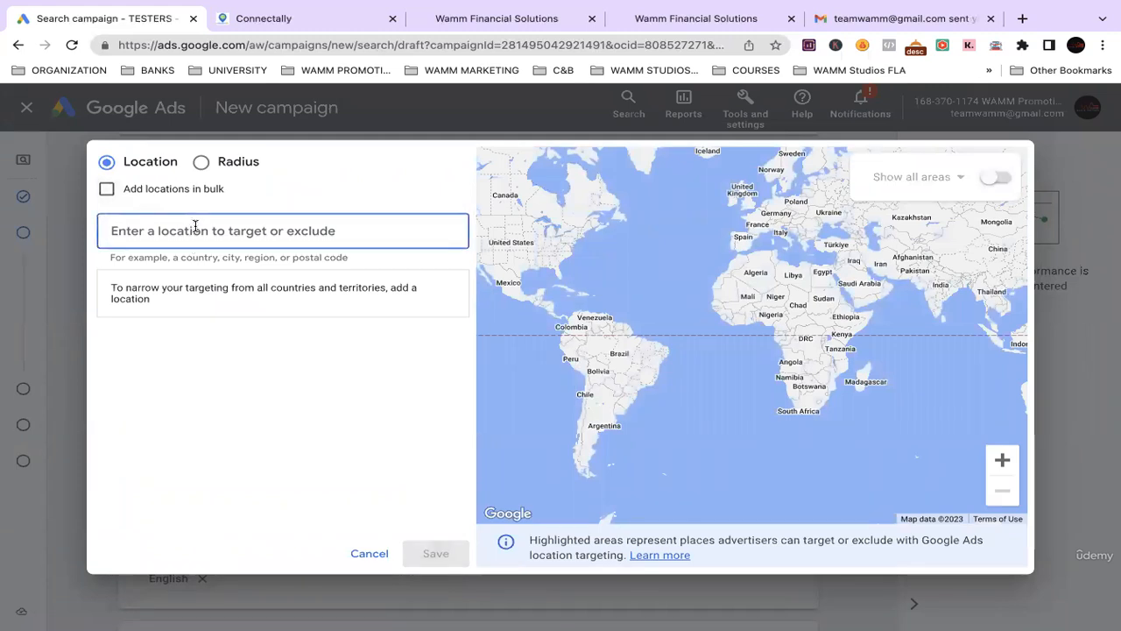
text(atlanta)
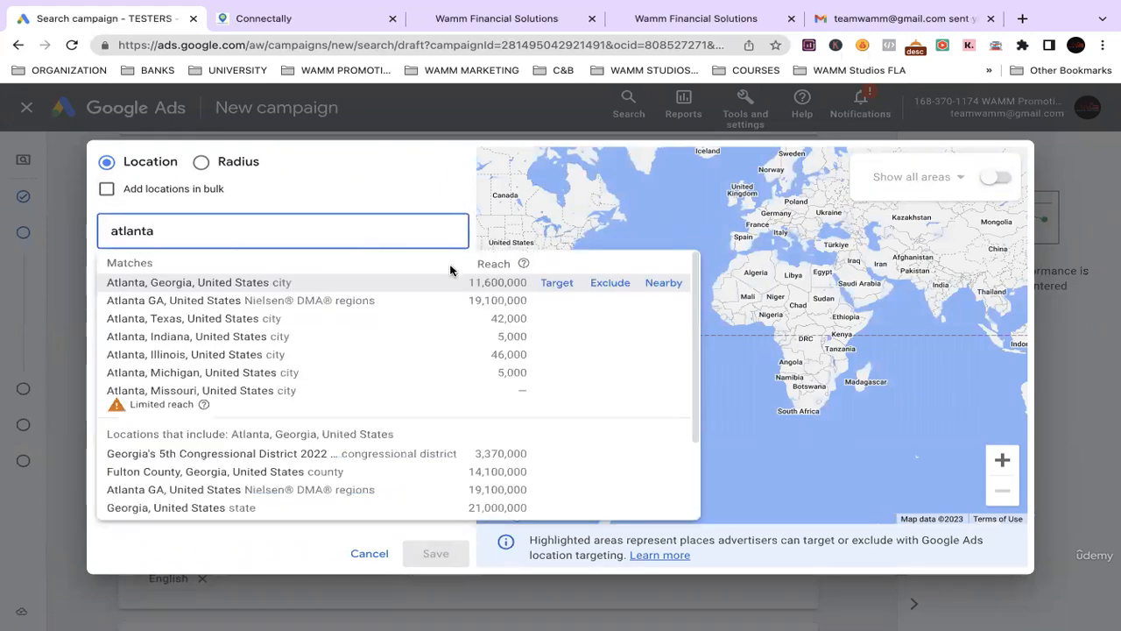
click(555, 283)
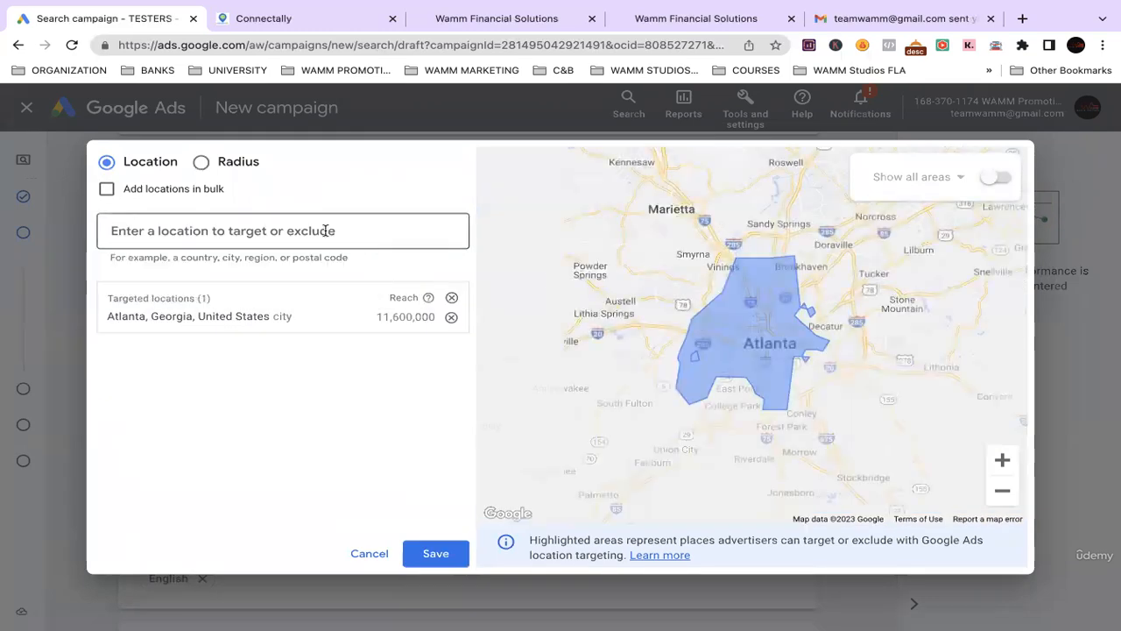
Switch to radius targeting with a 90 mi radius and remove the Atlanta, Georgia city target
click(202, 163)
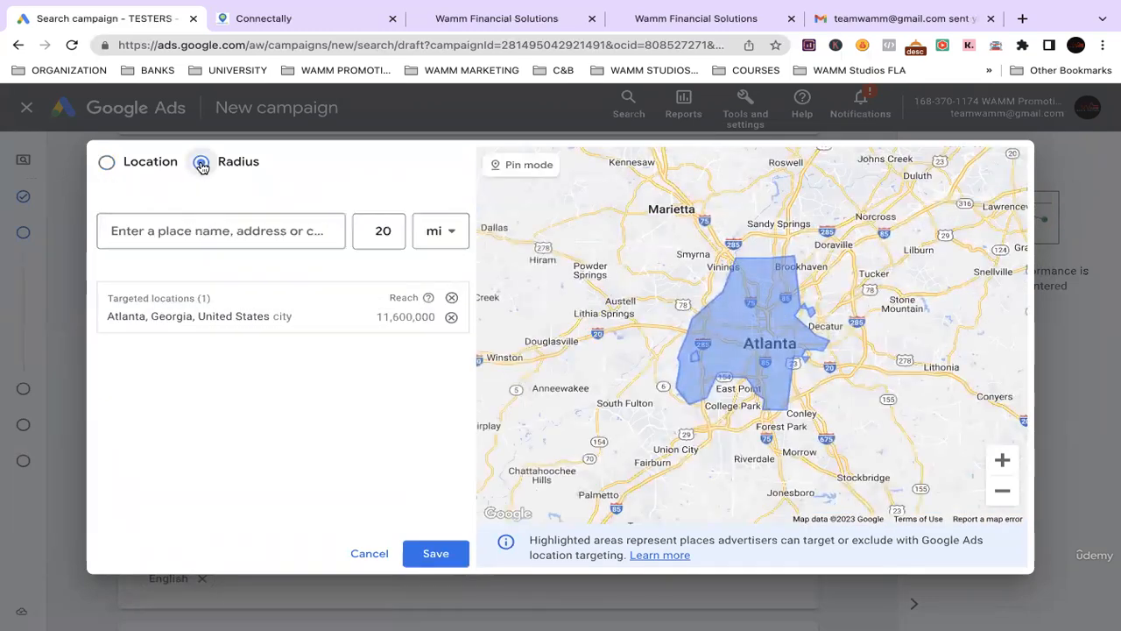
click(445, 234)
double_click(381, 233)
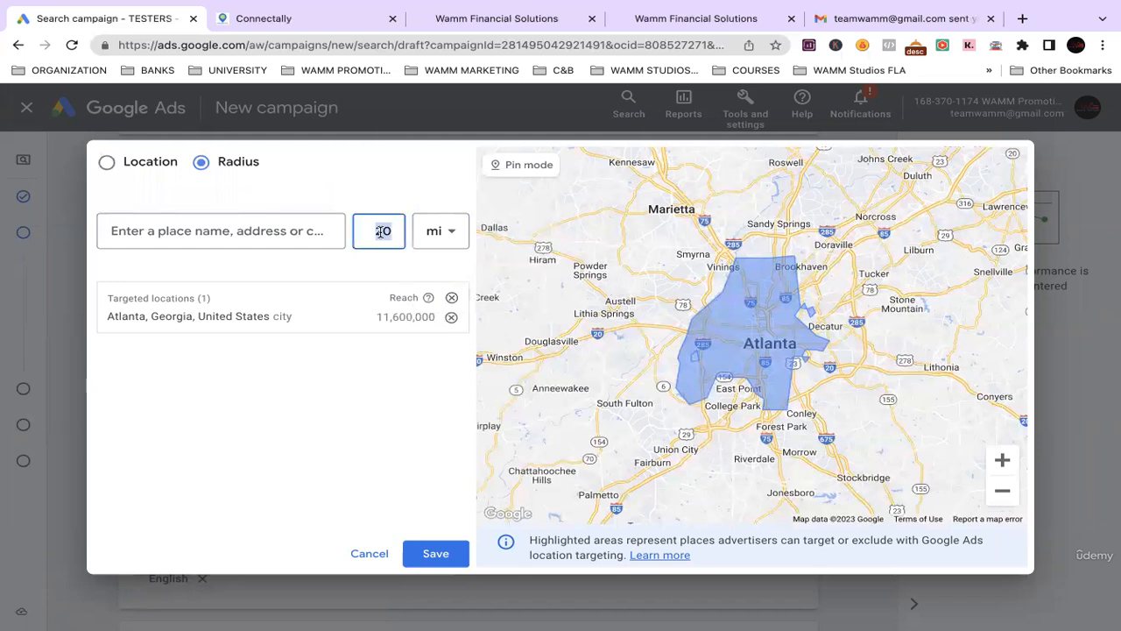
text(90)
click(383, 185)
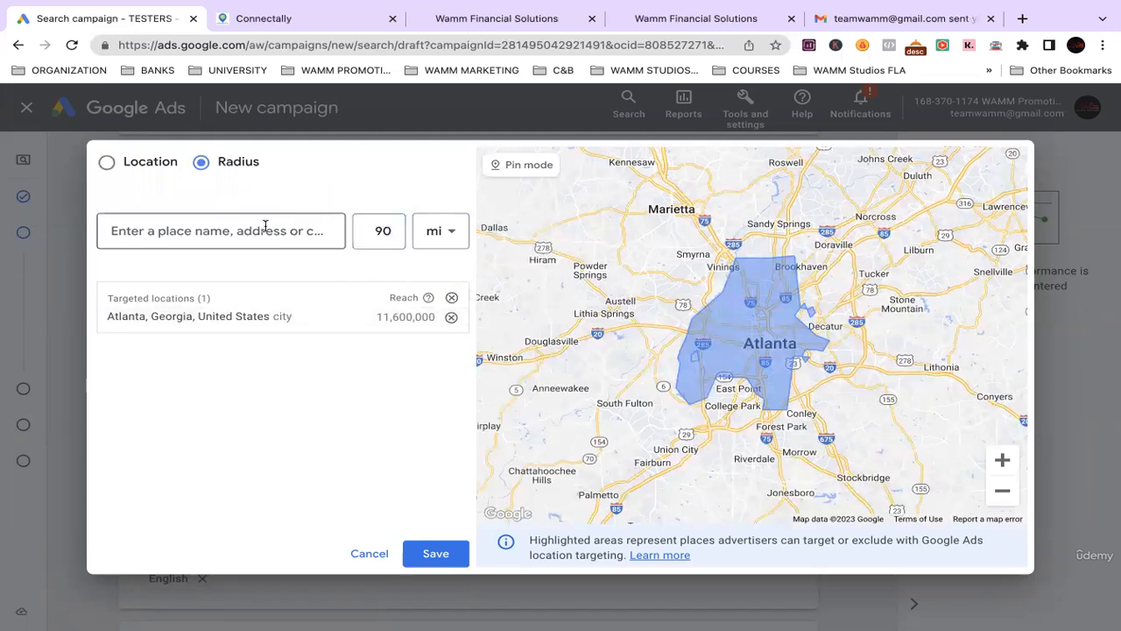
click(271, 321)
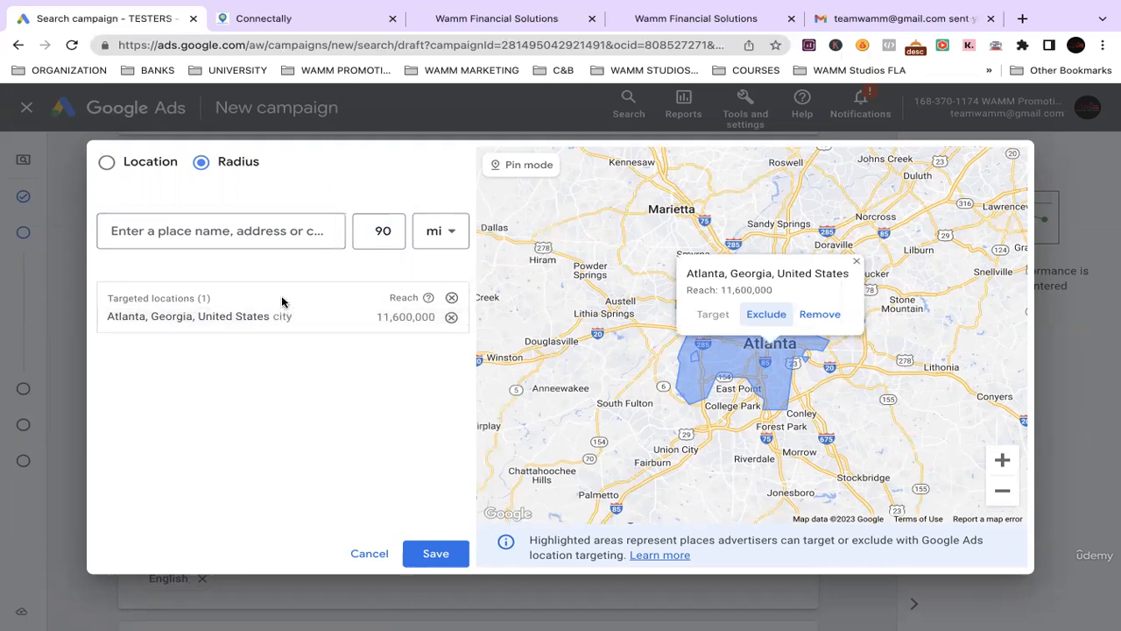
click(832, 315)
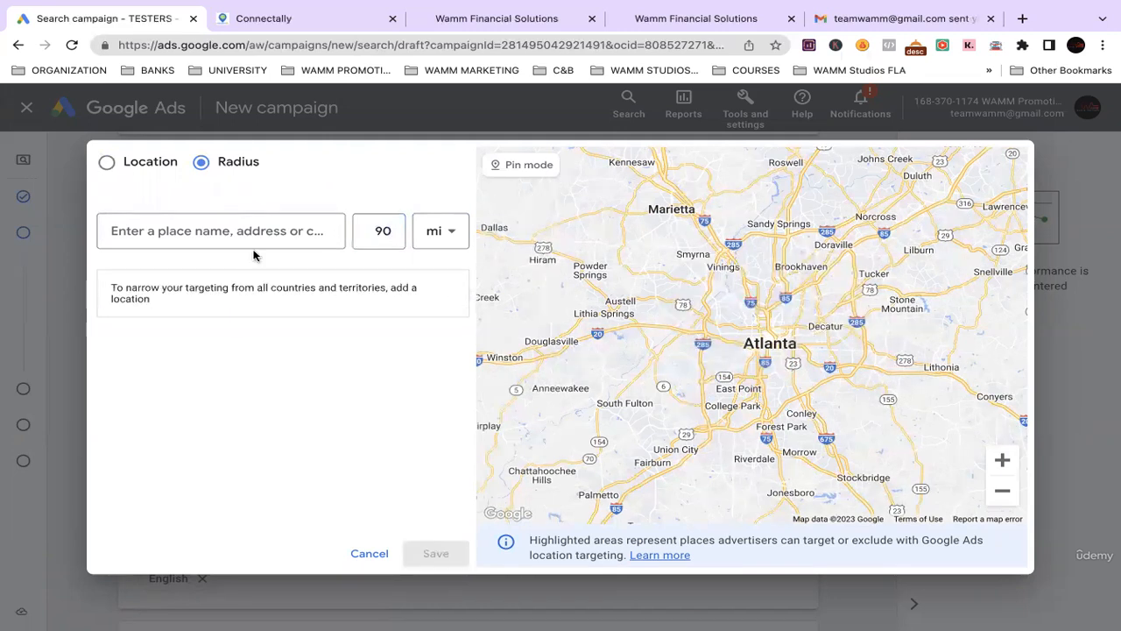
Find Atlanta, GA for radius targeting and target the area within 90 mi around it
click(236, 230)
text(atlanta)
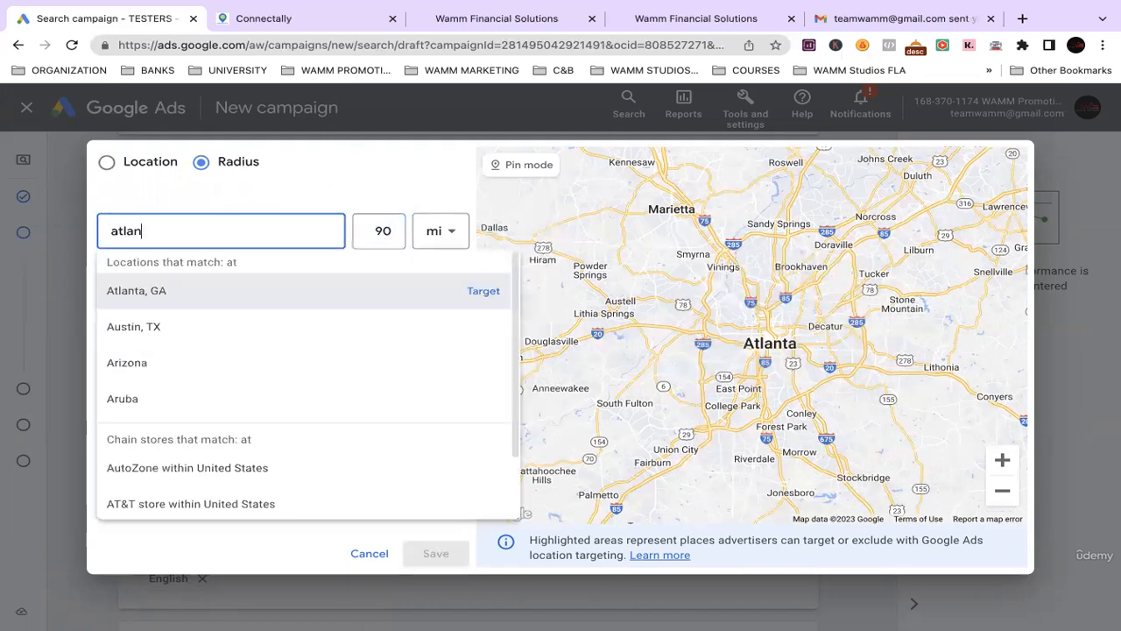
double_click(256, 229)
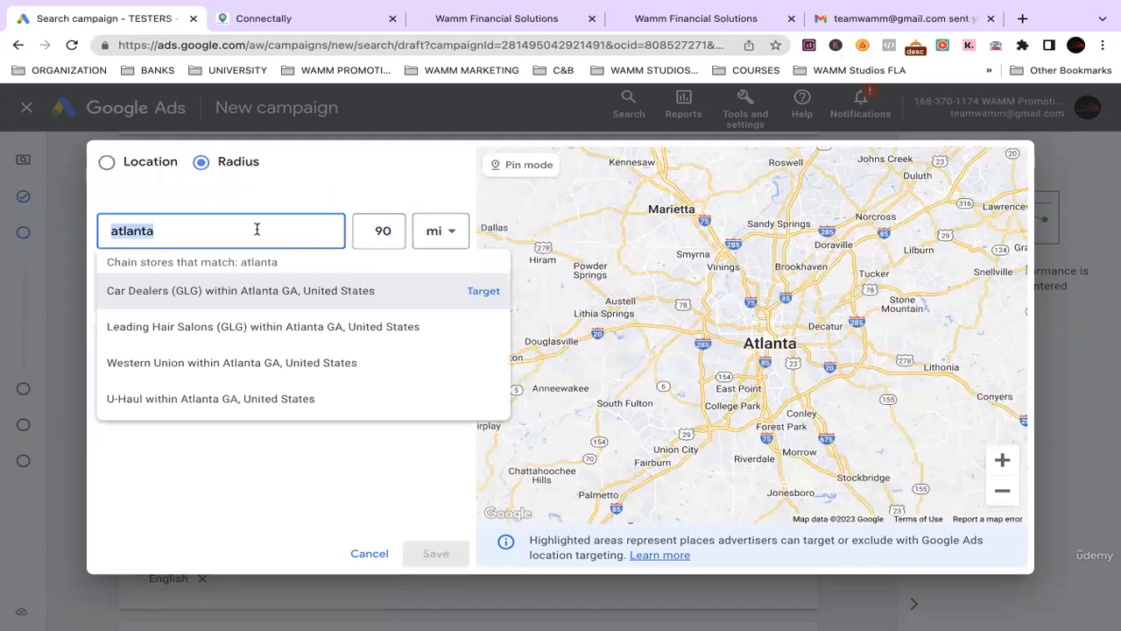
text(atl)
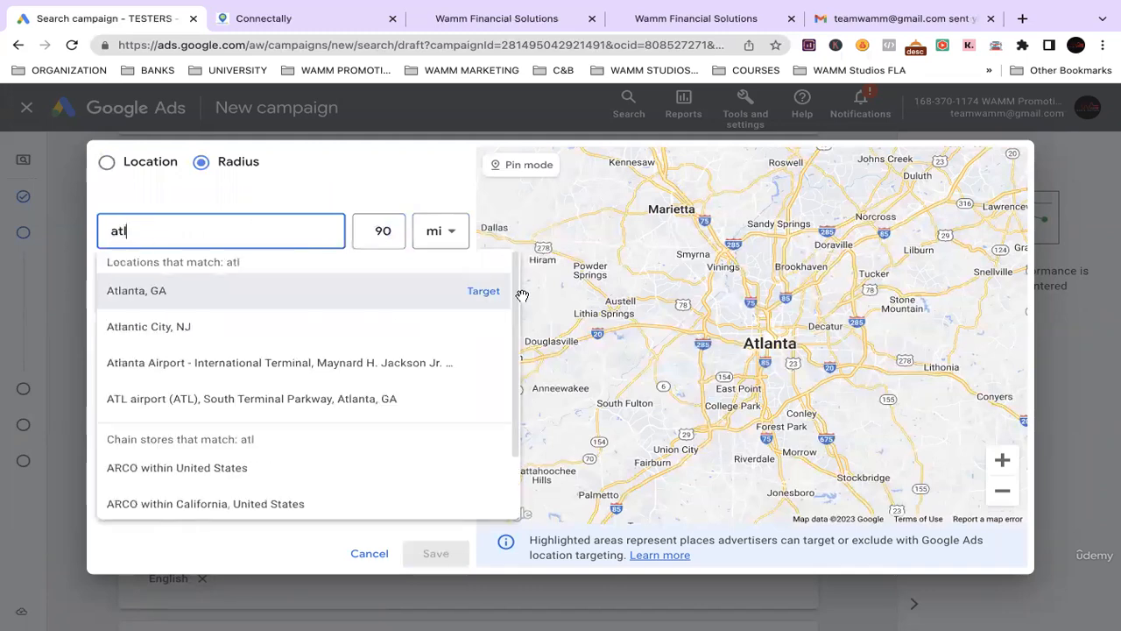
click(480, 293)
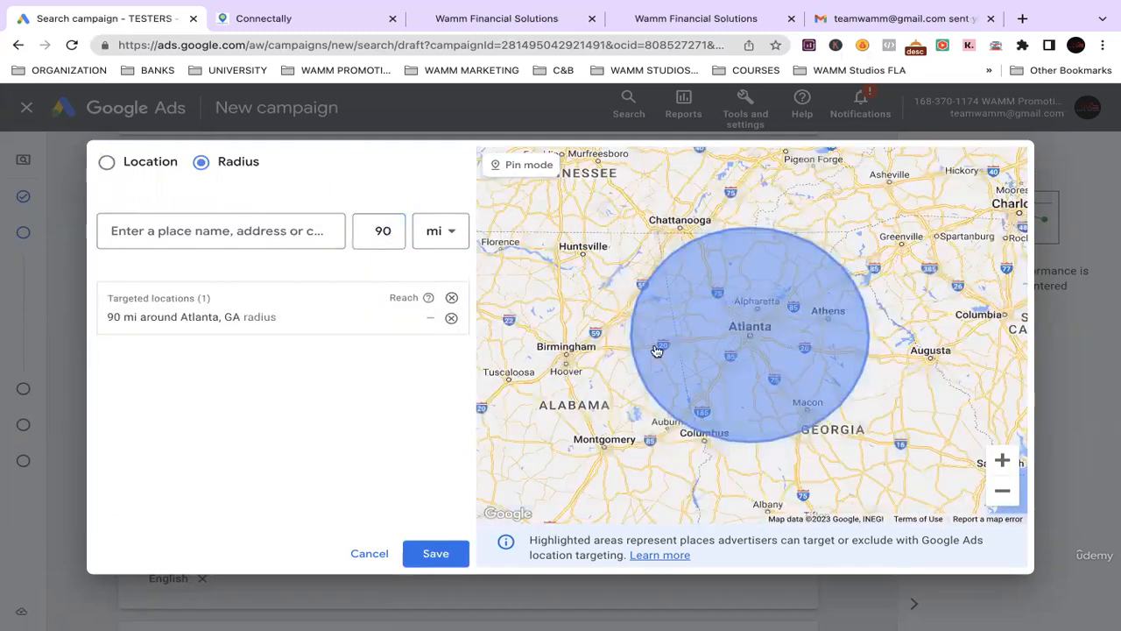
scroll(753, 211, down, 1)
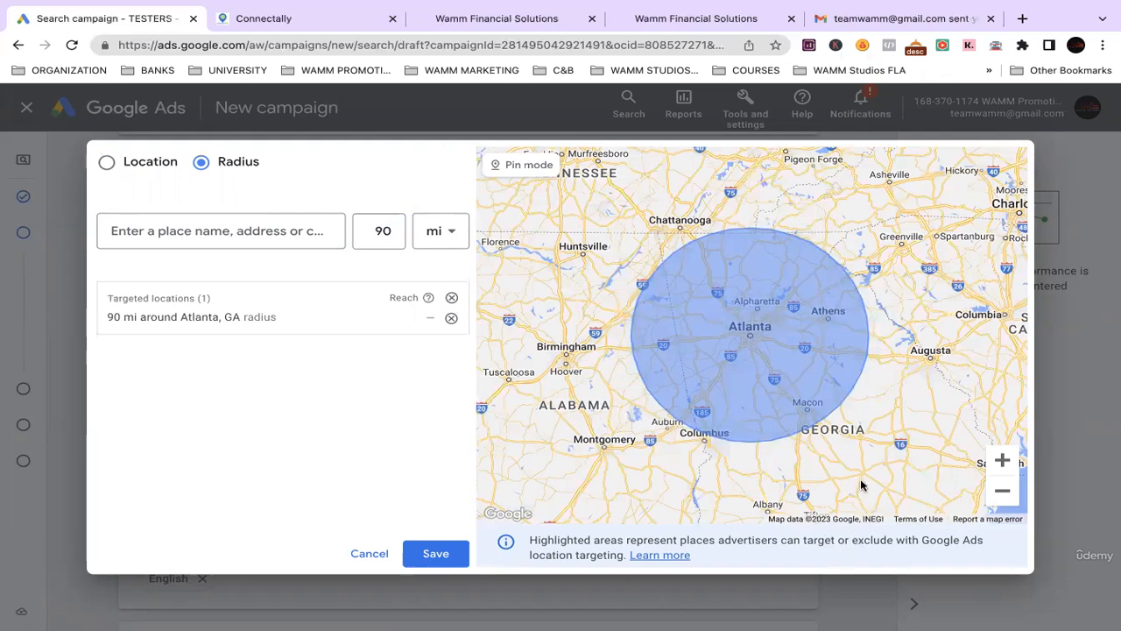
Discard the advanced location selection and set the target location back to United States
click(368, 554)
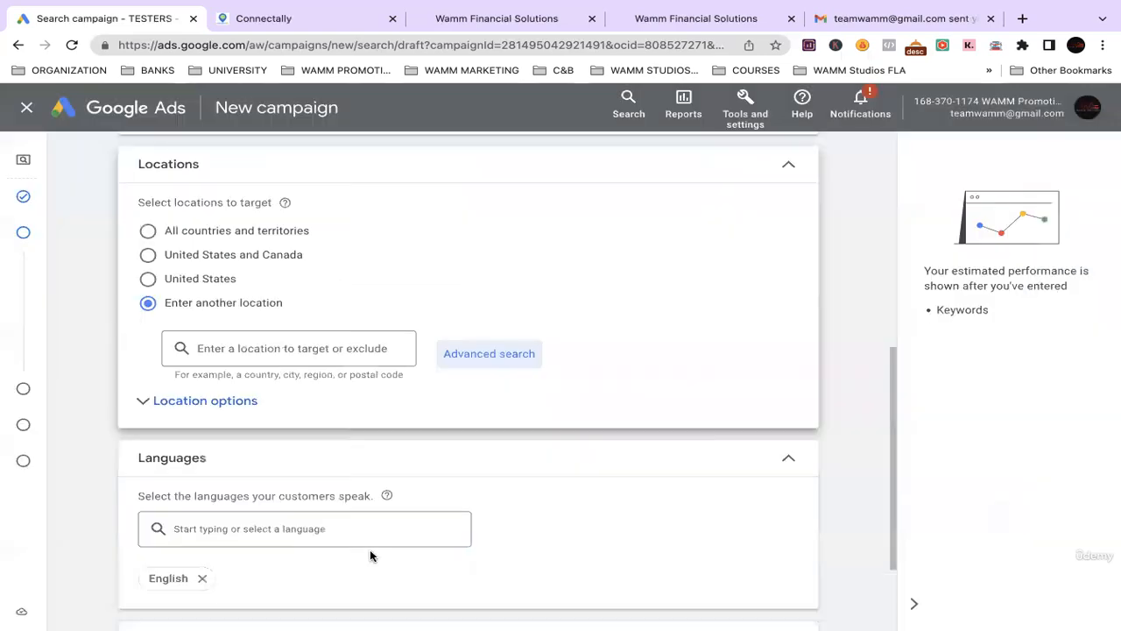
scroll(320, 442, down, 1)
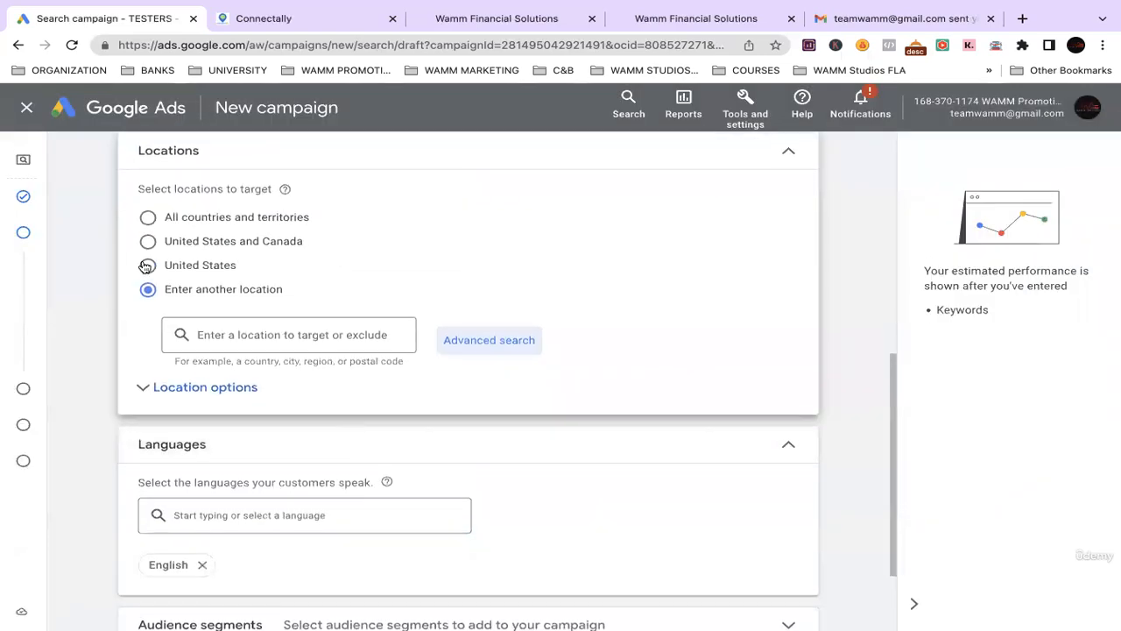
click(147, 267)
Expand the location options and review the presence and interest choices along with the customer language setting
scroll(241, 367, up, 2)
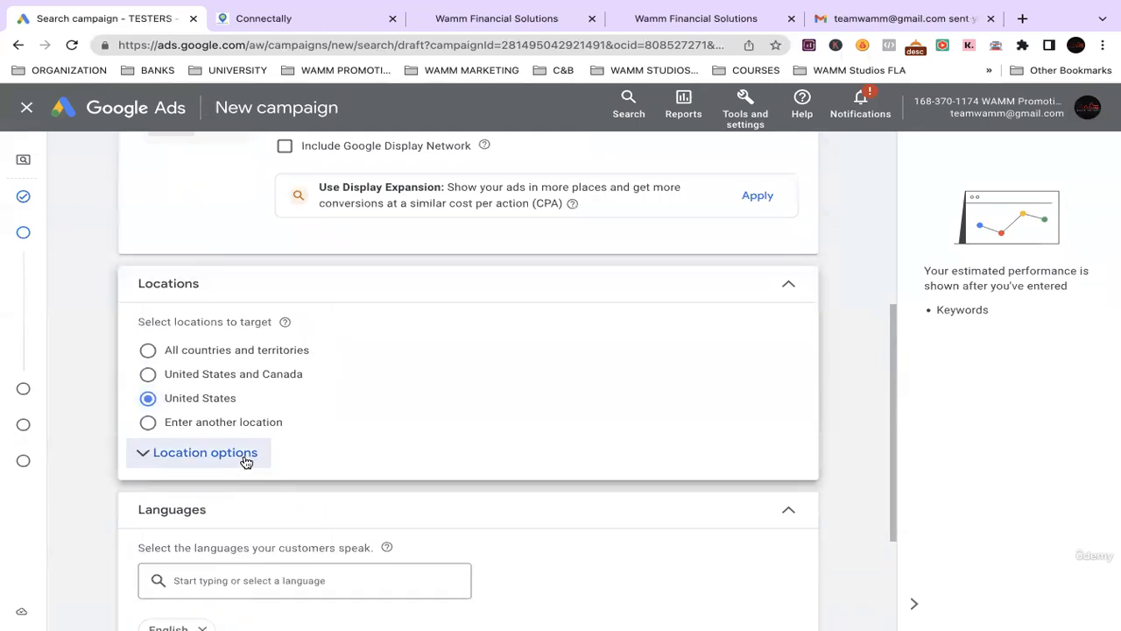
click(246, 462)
scroll(248, 453, down, 1)
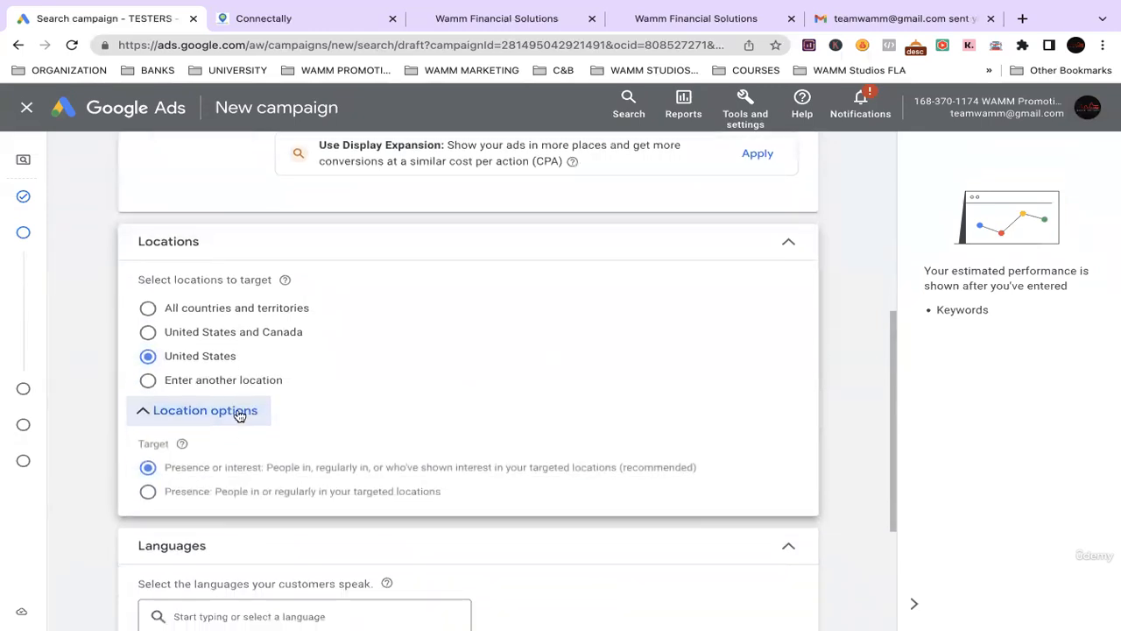
scroll(240, 419, down, 3)
scroll(238, 376, up, 2)
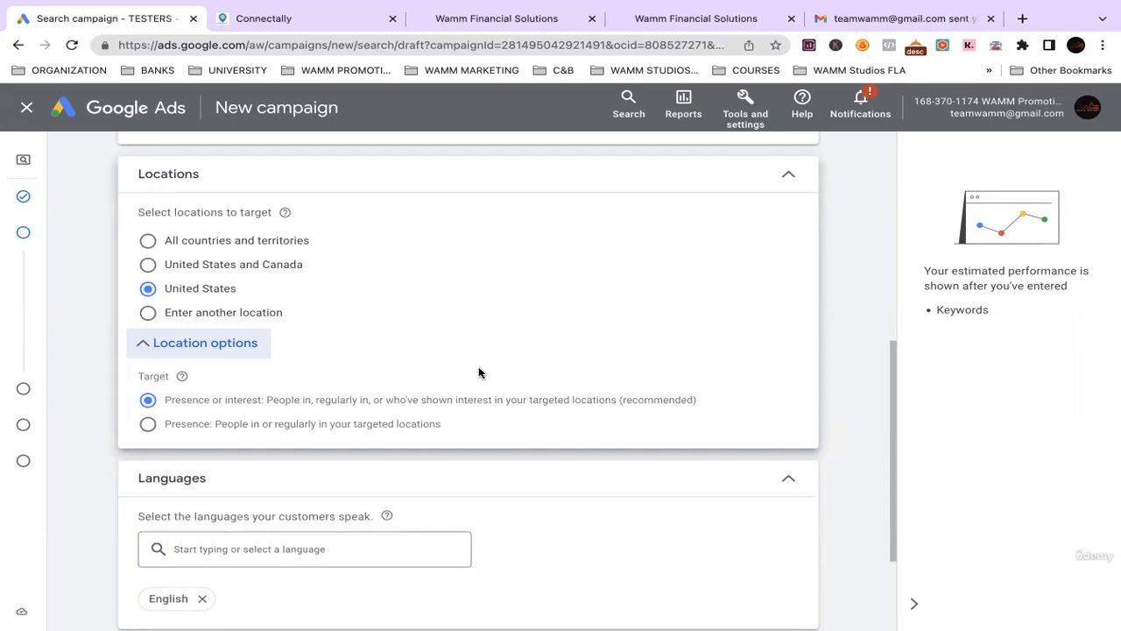
scroll(392, 304, down, 3)
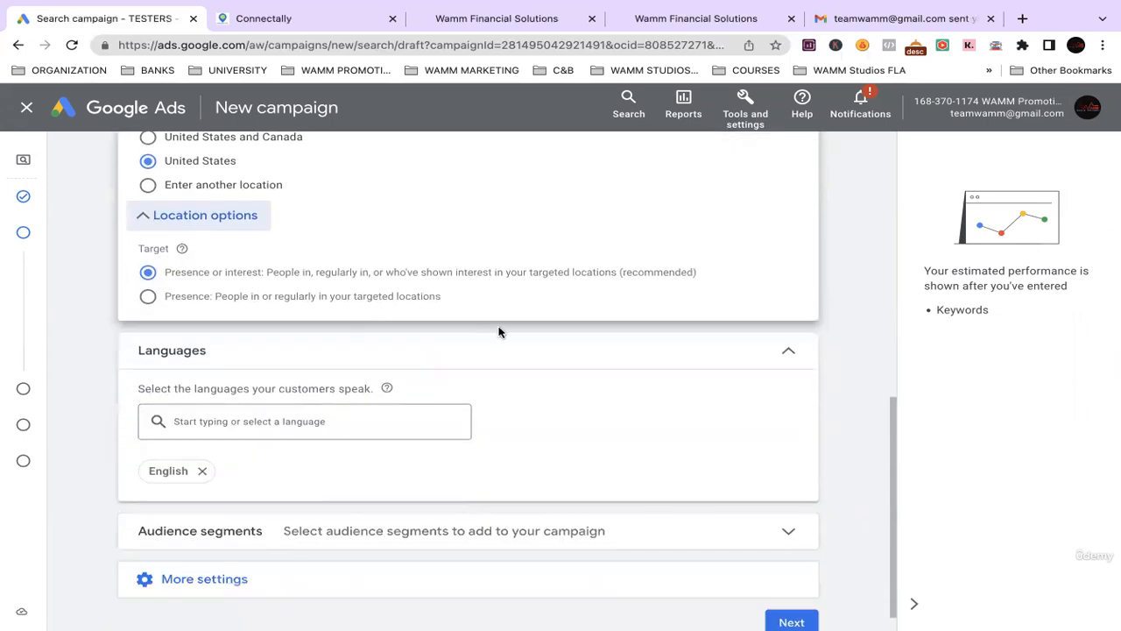
scroll(504, 327, down, 1)
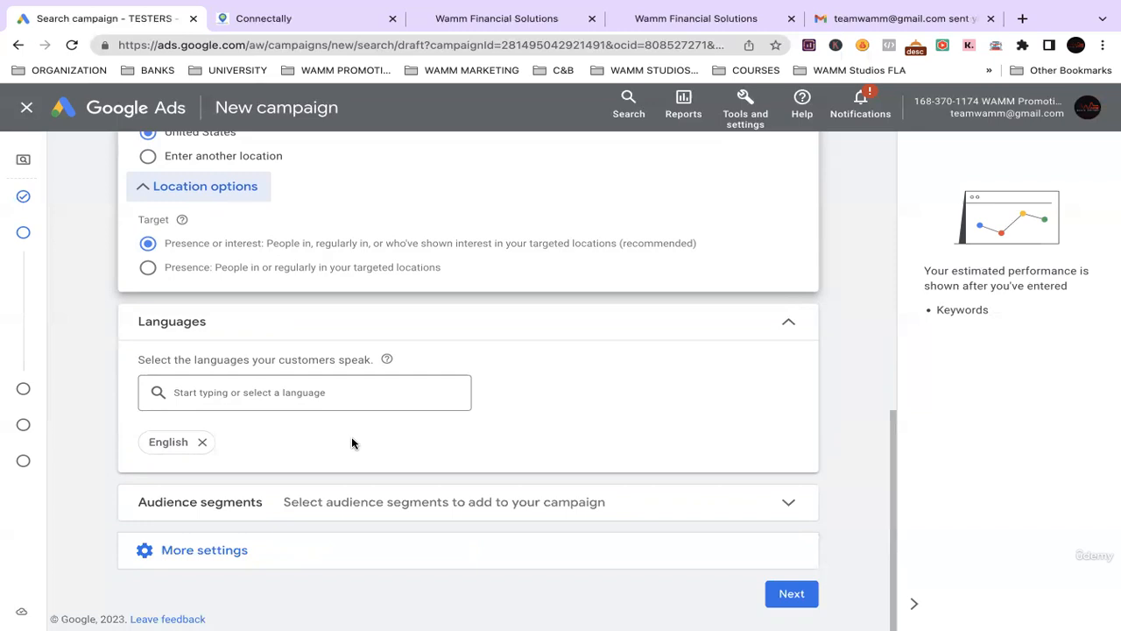
Collapse the Languages, Locations and Networks settings and expand the Audience segments settings
click(787, 325)
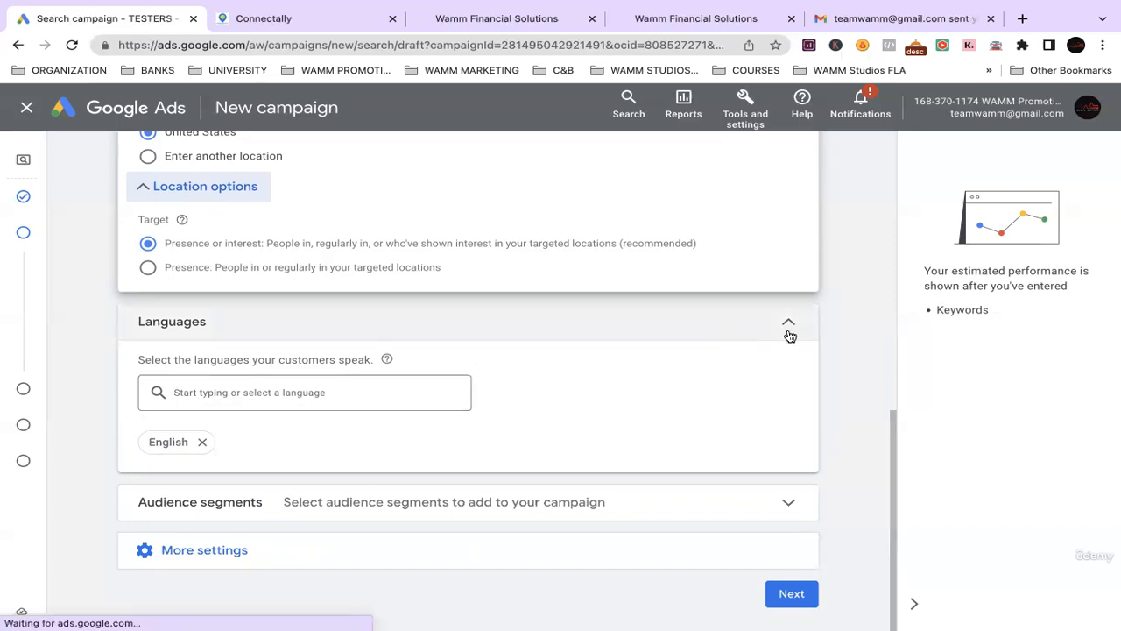
click(789, 243)
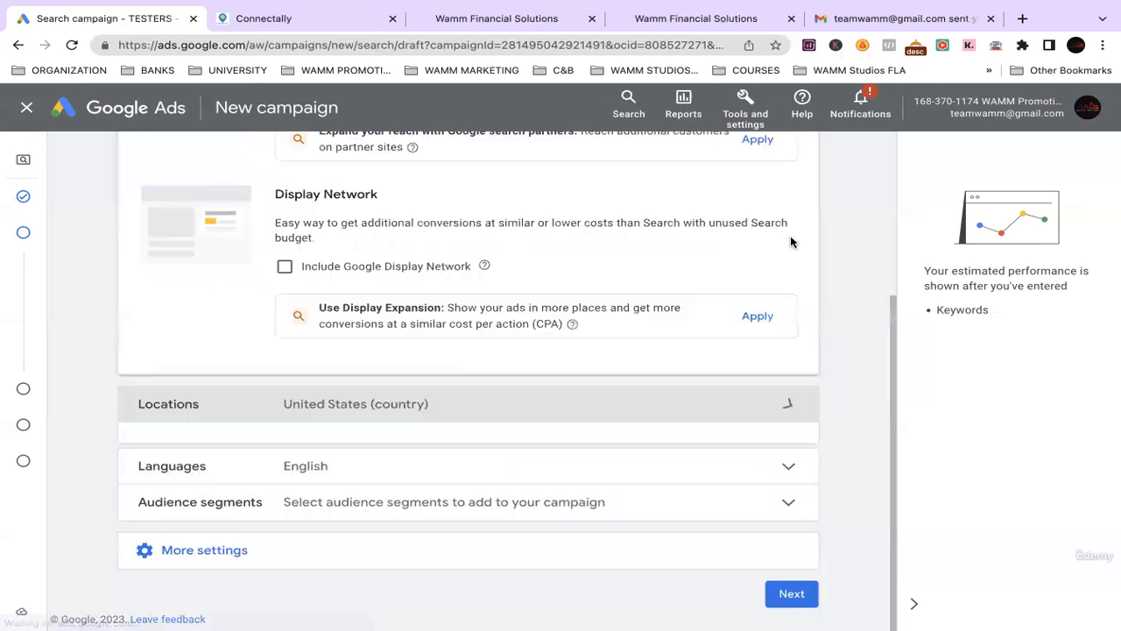
click(791, 236)
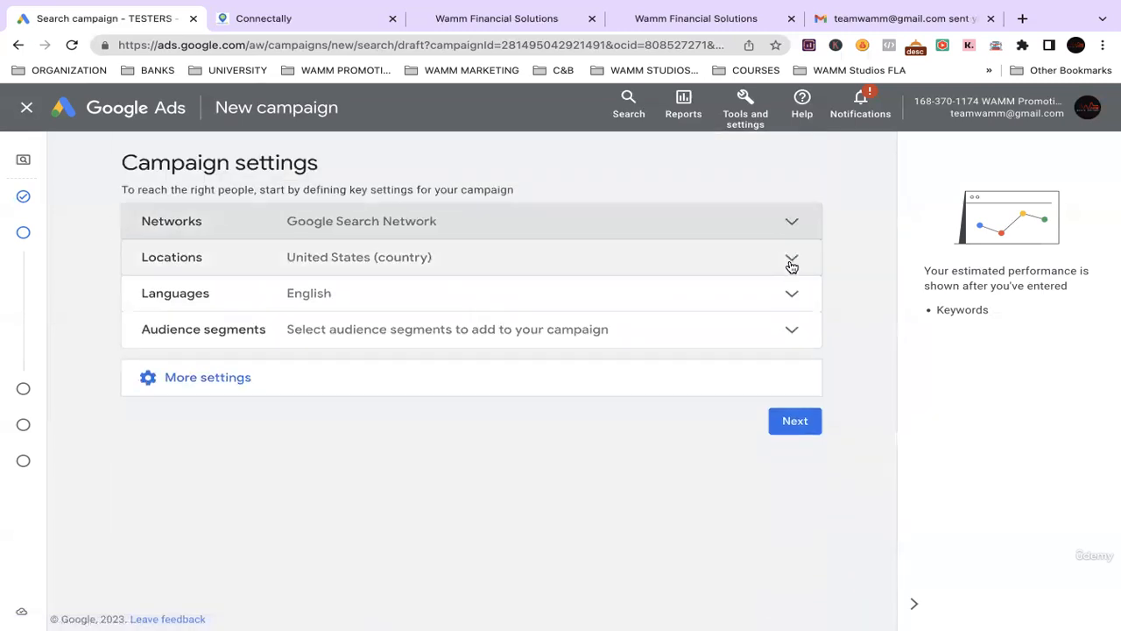
click(788, 348)
Search the audience segments for "credit" and add the in-market segments Credit & Lending and Personal Loans
scroll(552, 349, down, 3)
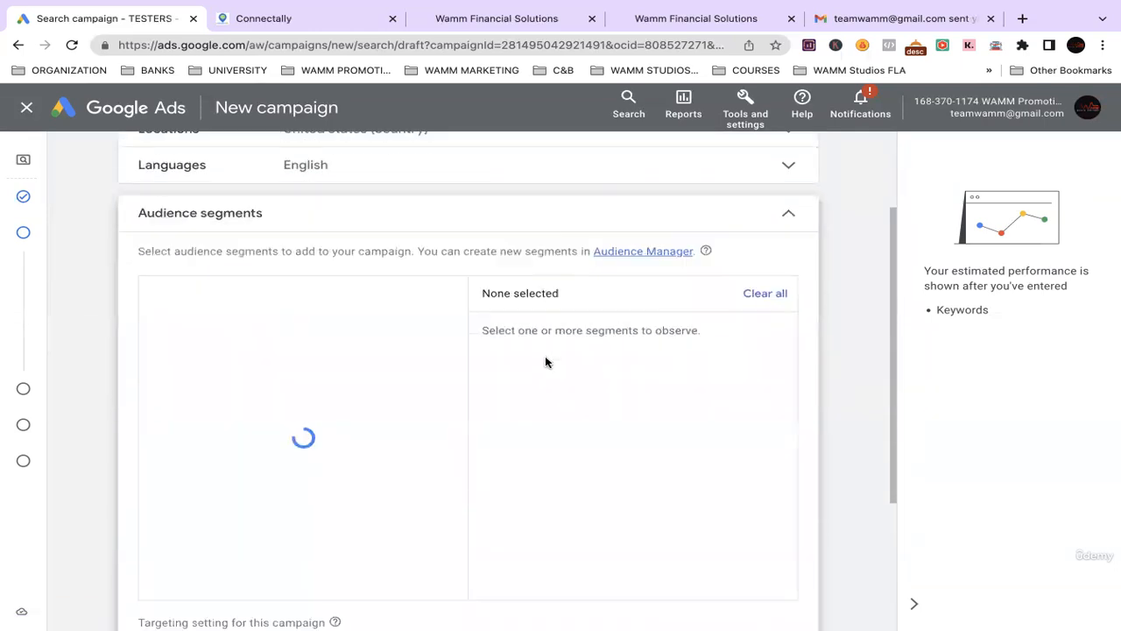
scroll(540, 359, up, 4)
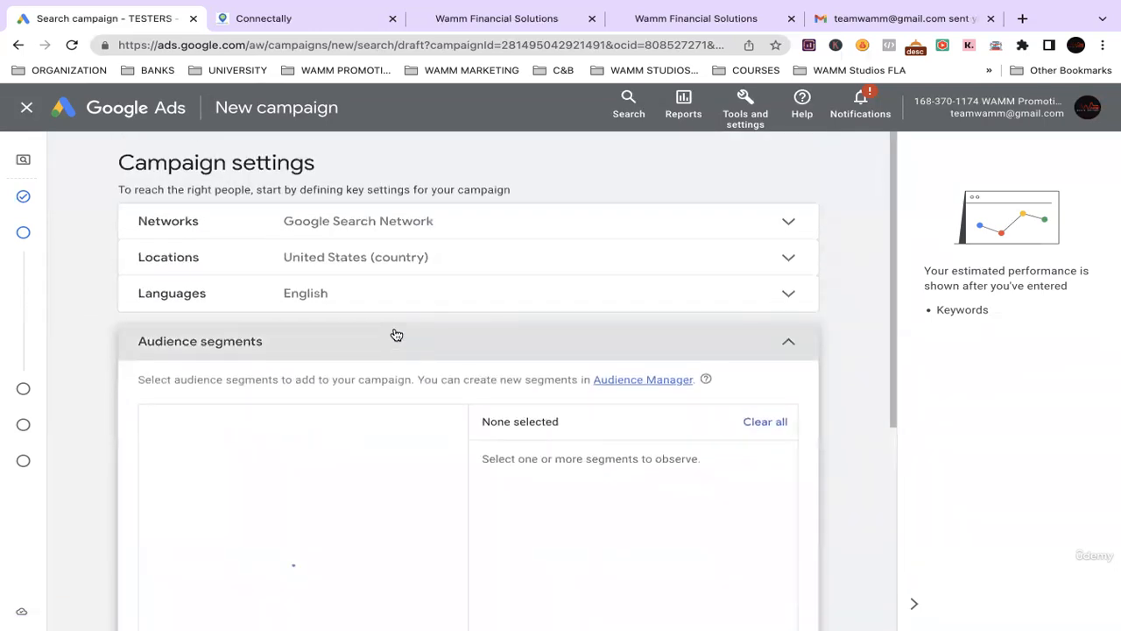
scroll(275, 372, down, 2)
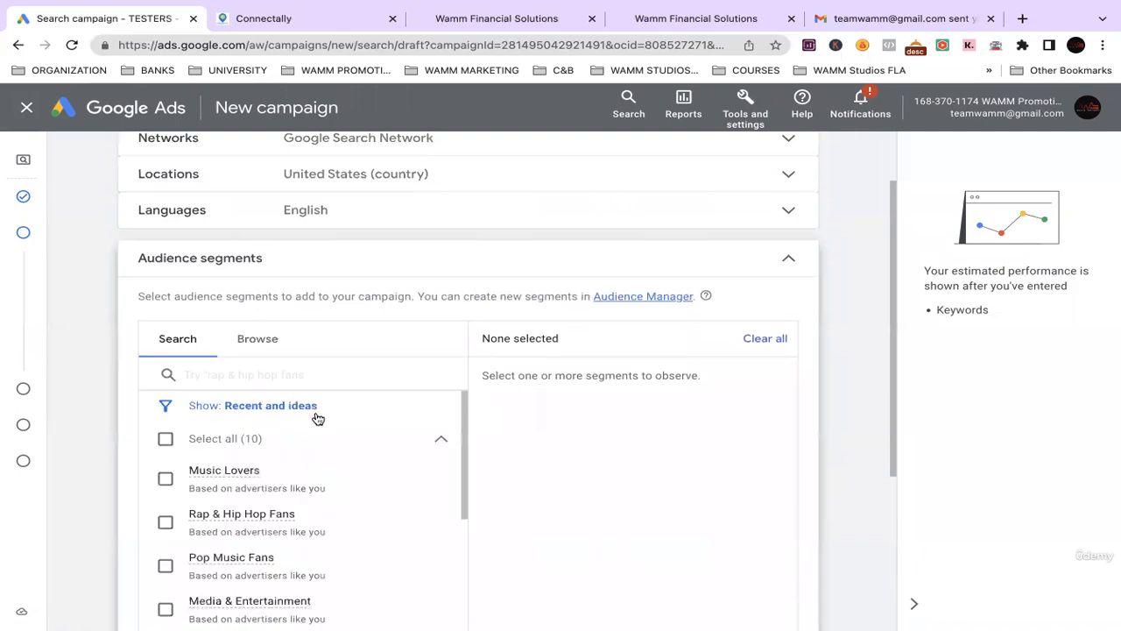
scroll(315, 418, down, 1)
scroll(310, 398, up, 2)
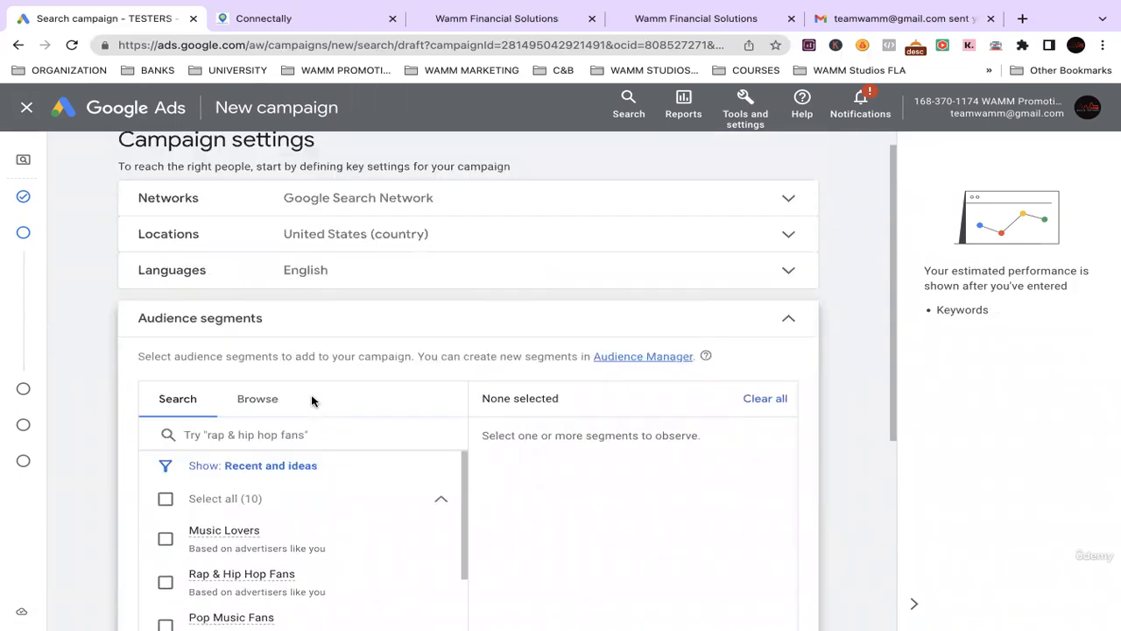
click(255, 434)
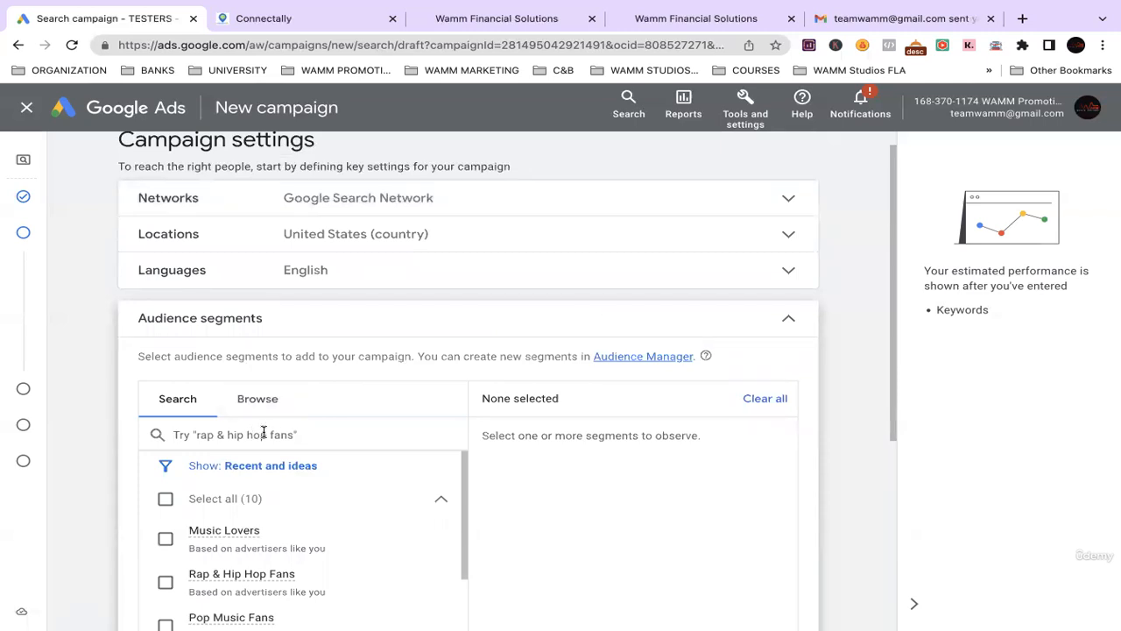
text(credit)
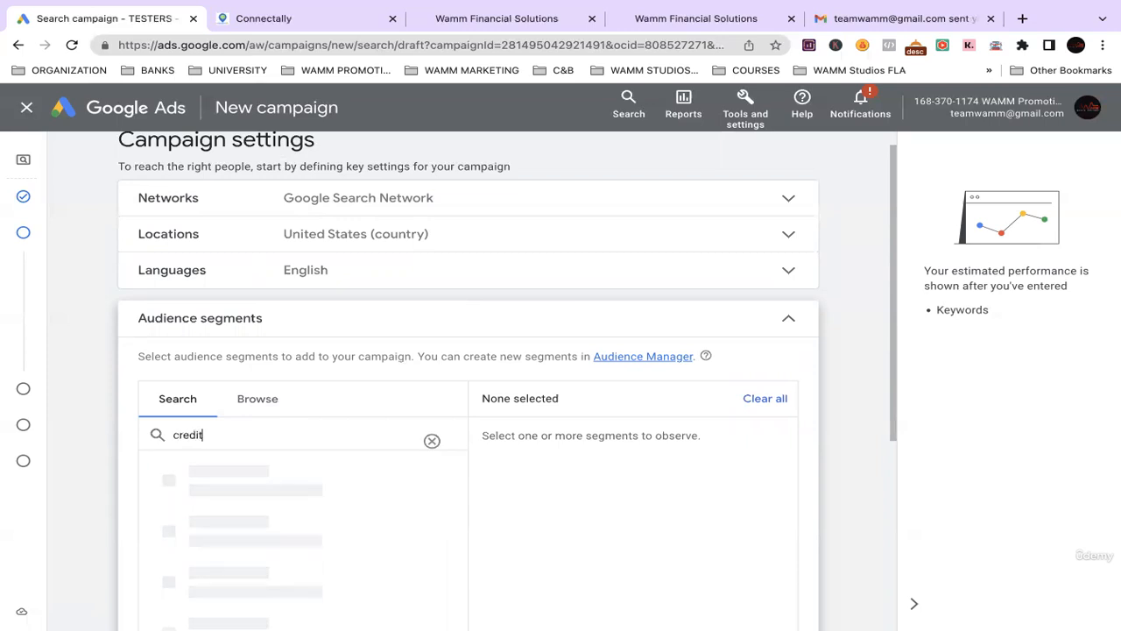
scroll(150, 371, down, 2)
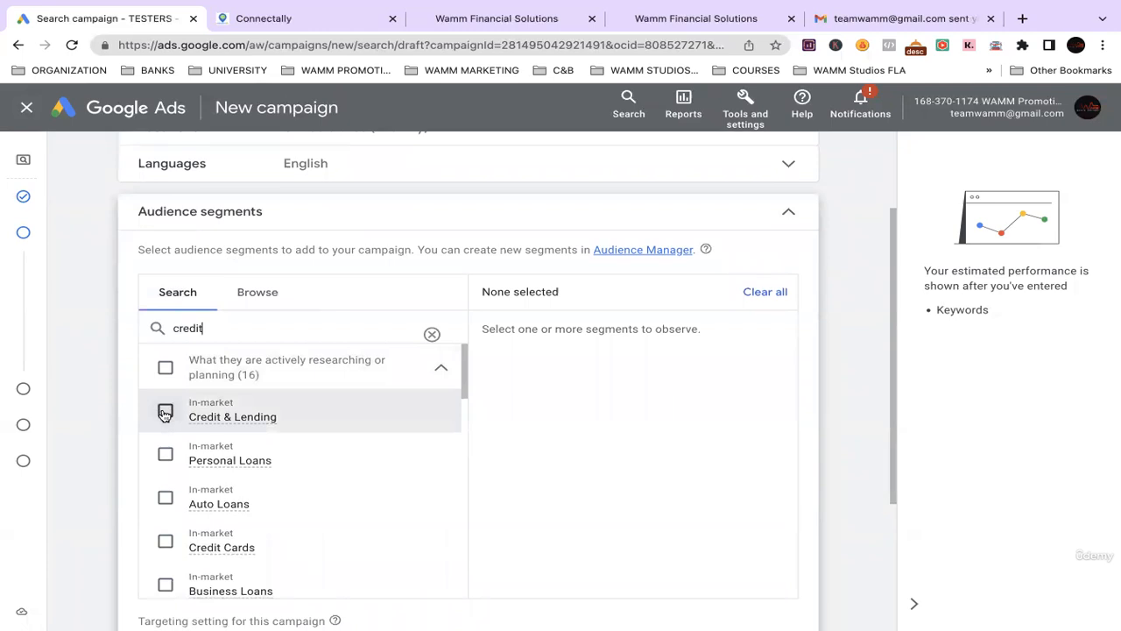
click(164, 409)
click(167, 455)
Add the in-market segments Credit Cards, Business Loans, Auto Loans and Mortgage to the campaign's audience segments
scroll(166, 449, down, 2)
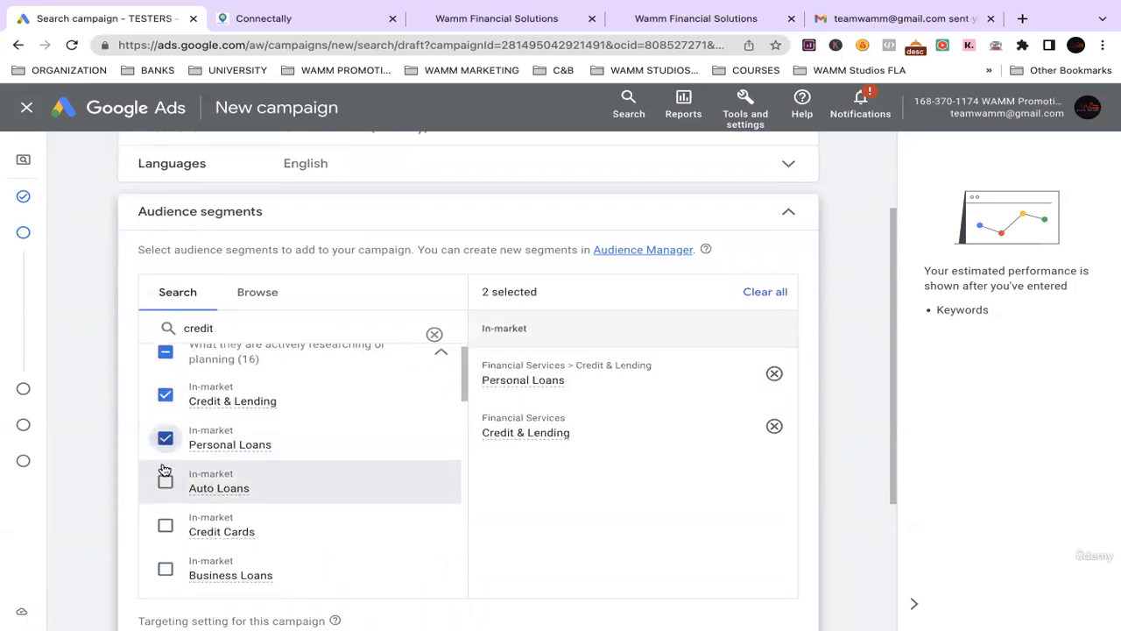
click(165, 441)
scroll(175, 508, down, 1)
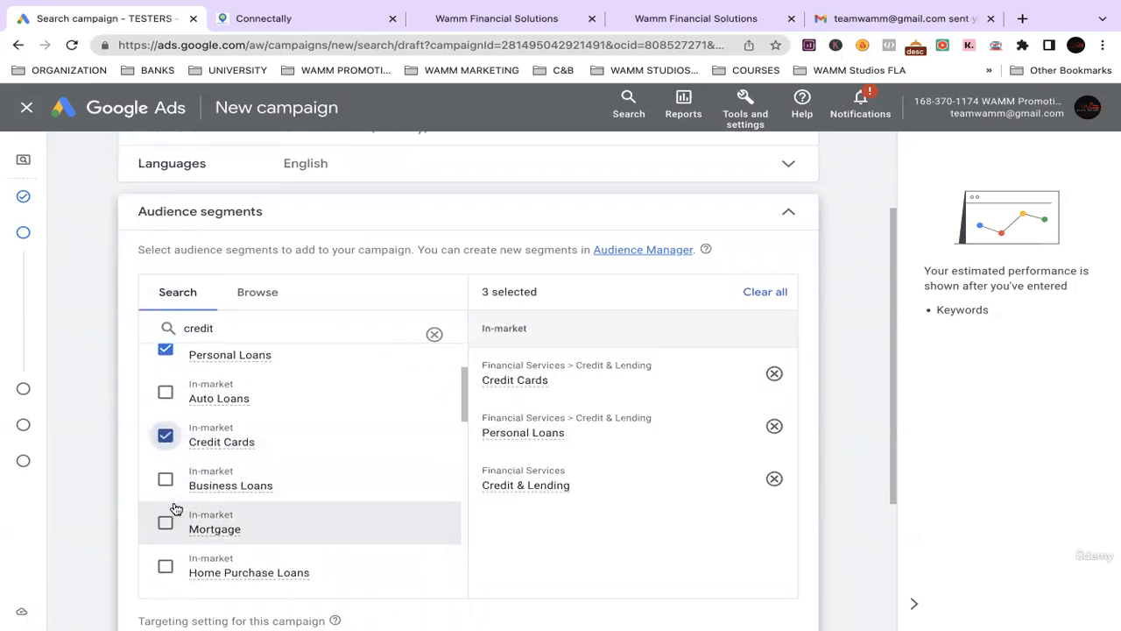
click(165, 475)
scroll(196, 420, down, 2)
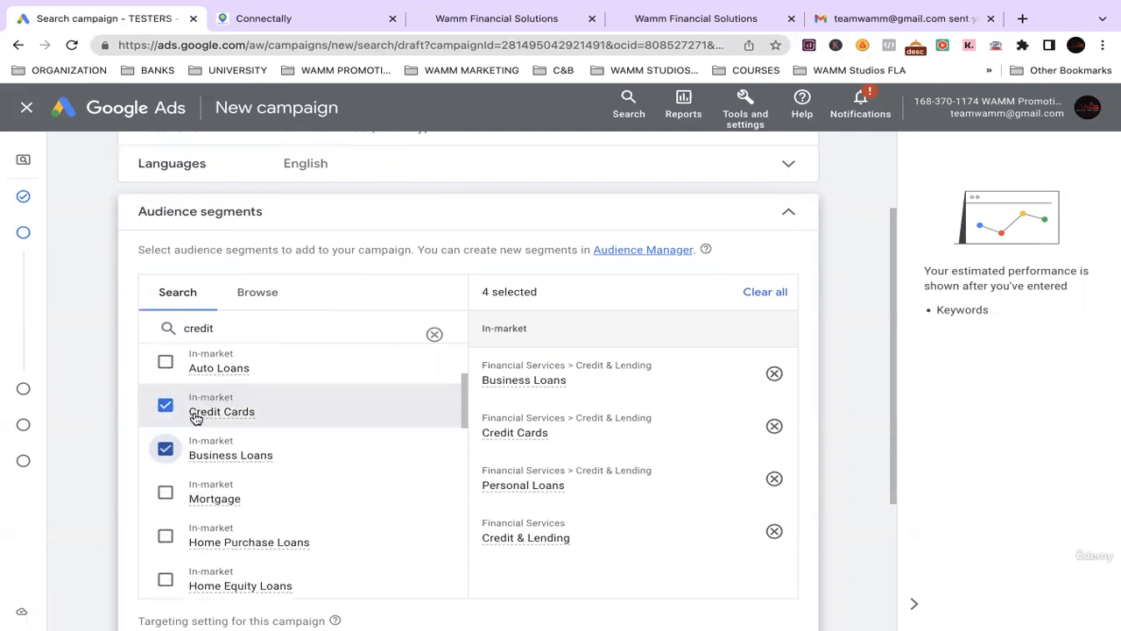
scroll(200, 422, up, 2)
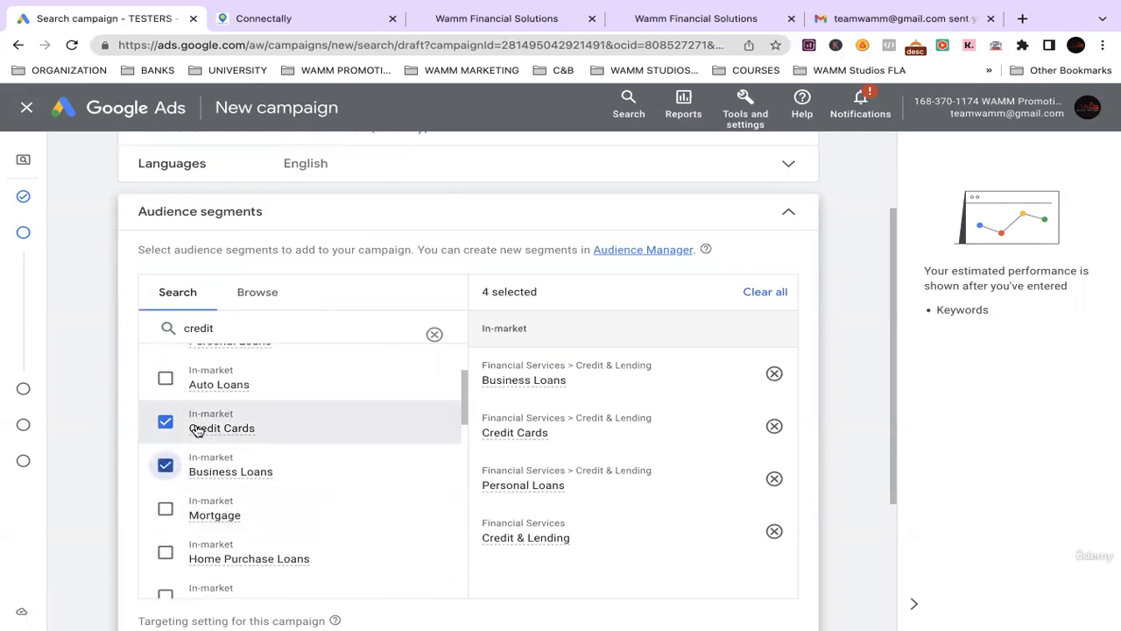
click(166, 380)
scroll(210, 412, down, 2)
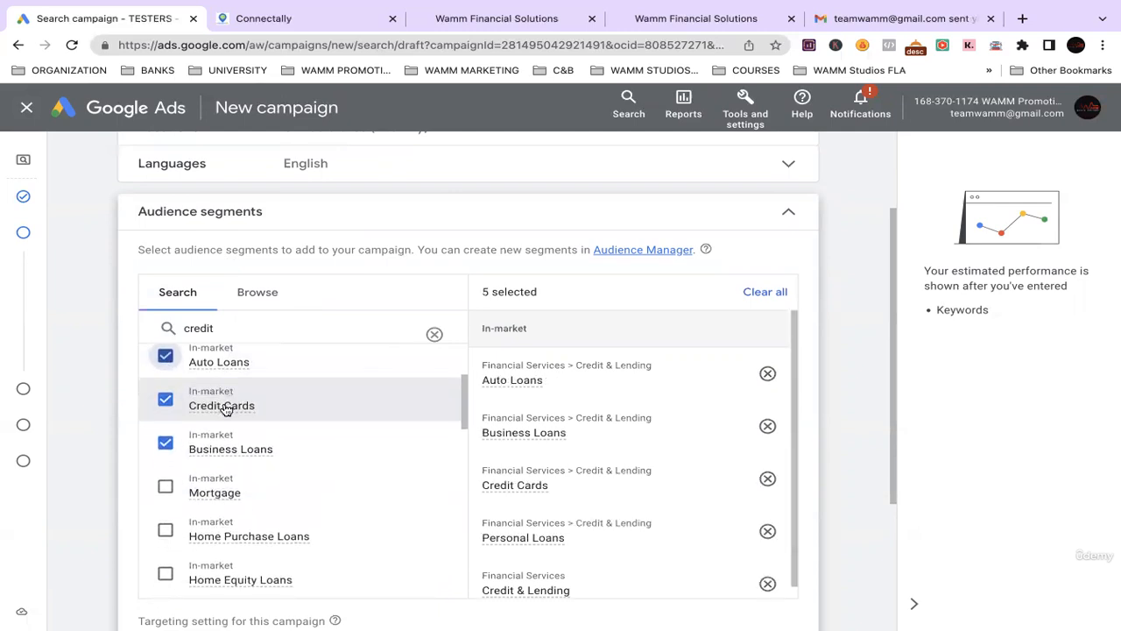
click(165, 445)
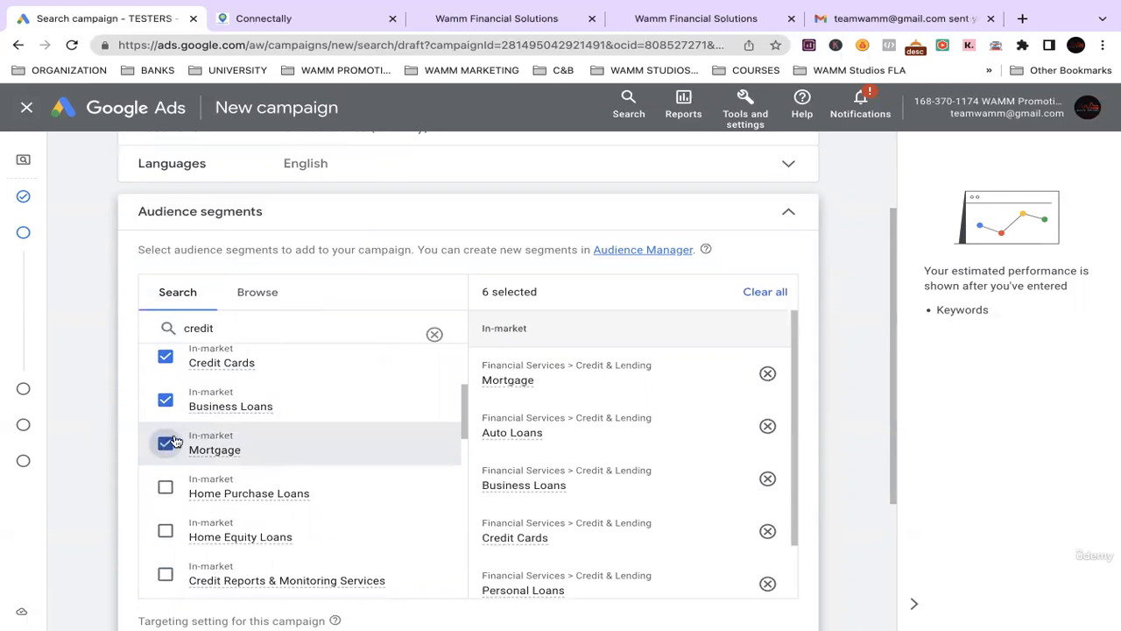
Add the in-market segments Home Purchase Loans, Home Equity Loans, Student Loans and Mortgage Refinancing to the campaign's audience
scroll(171, 443, down, 2)
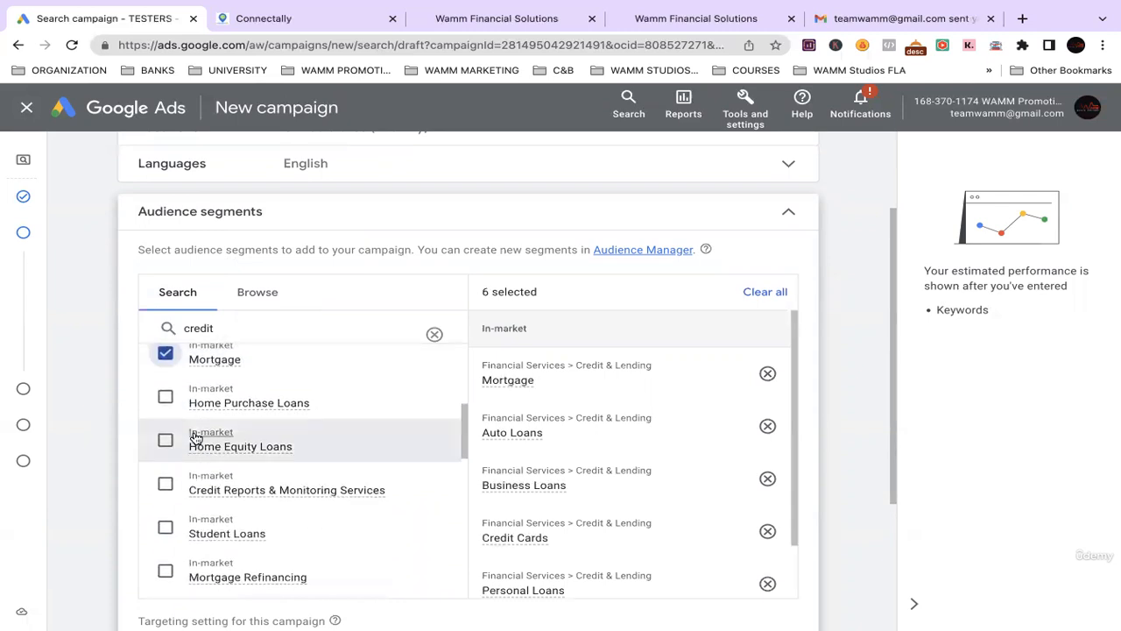
click(165, 398)
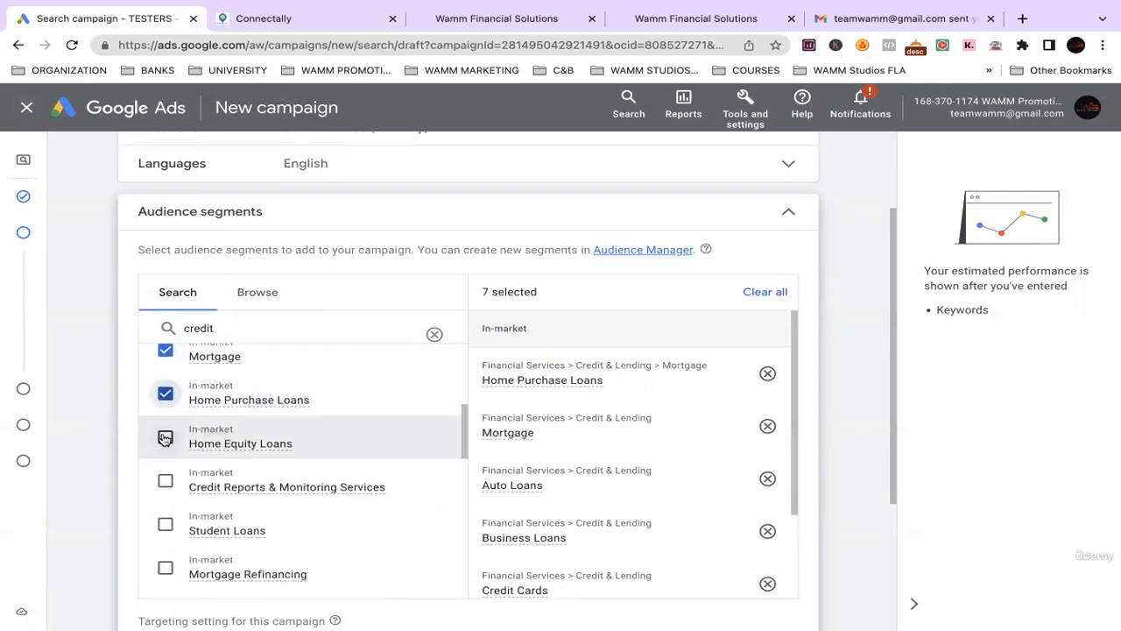
click(165, 442)
scroll(194, 435, down, 1)
scroll(196, 436, down, 1)
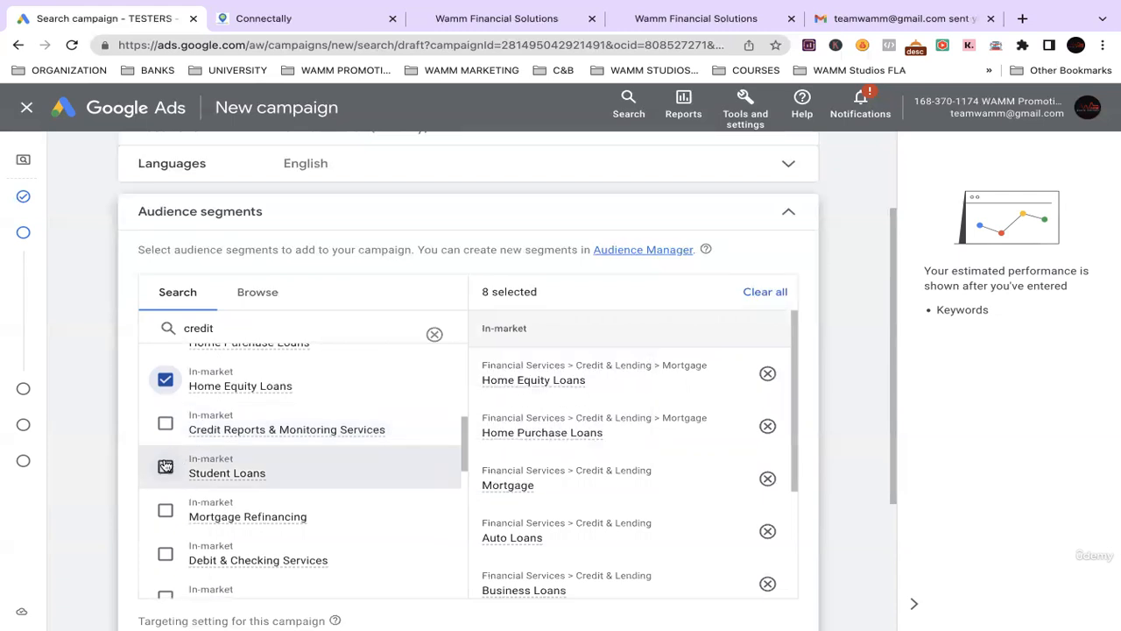
click(165, 466)
scroll(197, 456, down, 1)
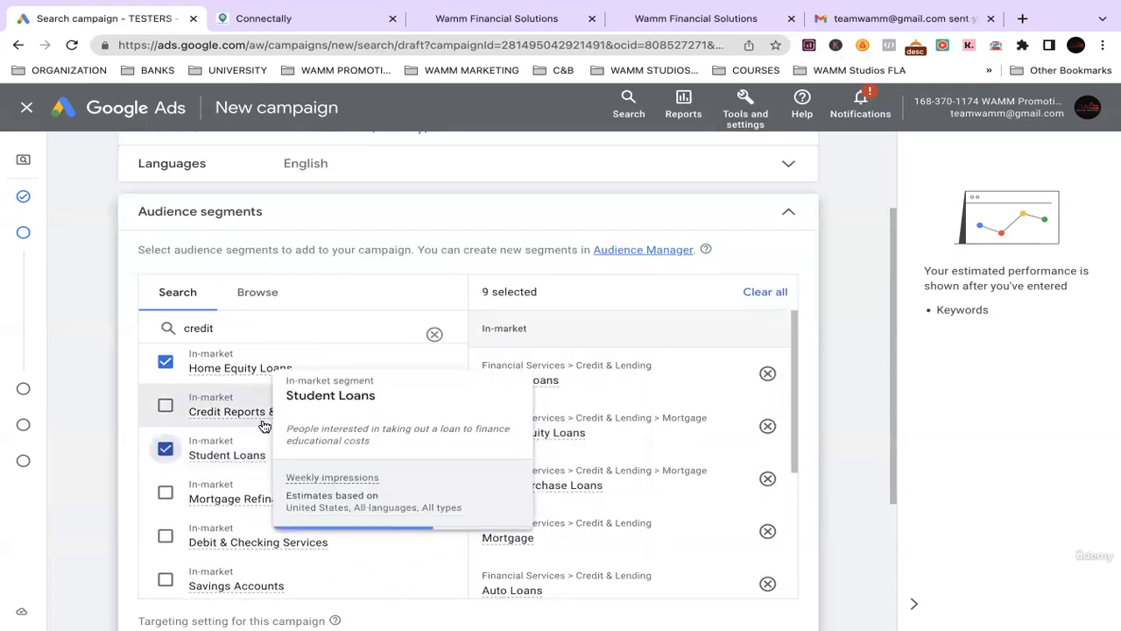
scroll(258, 447, down, 1)
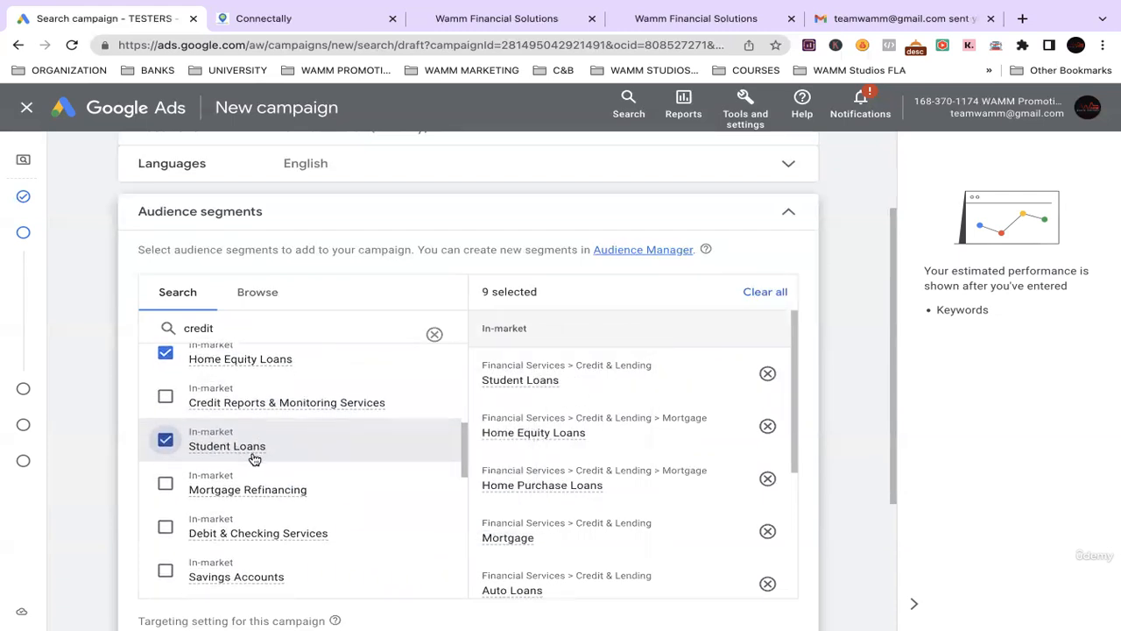
click(165, 472)
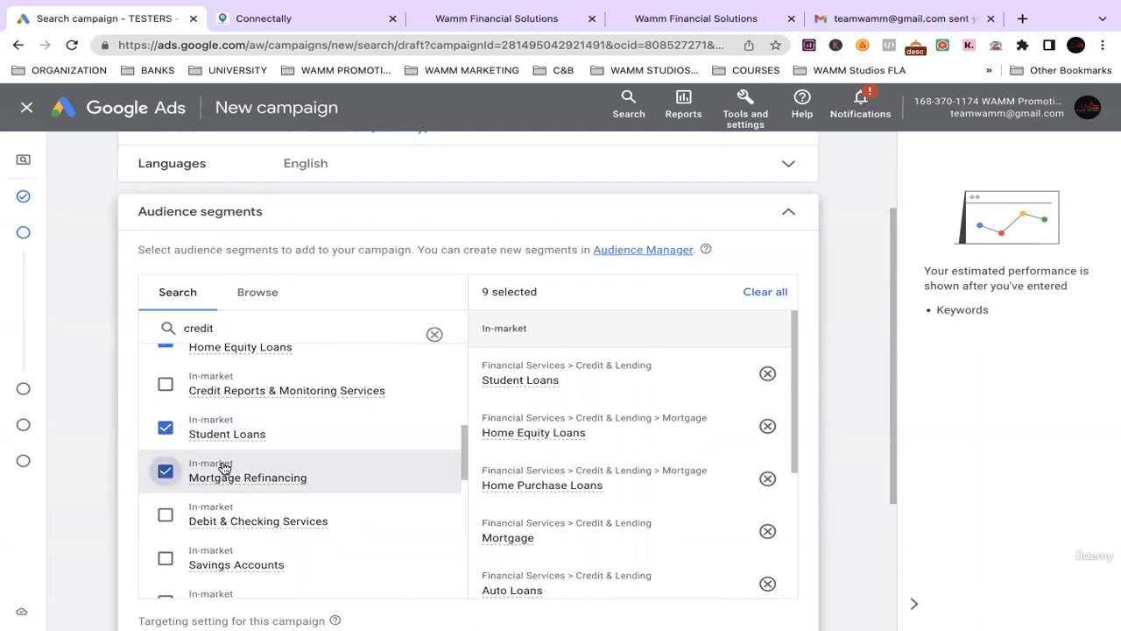
Review the remaining credit-related segments and the list of selected ones, and collapse the Audience segments settings
scroll(280, 465, down, 3)
scroll(259, 411, down, 1)
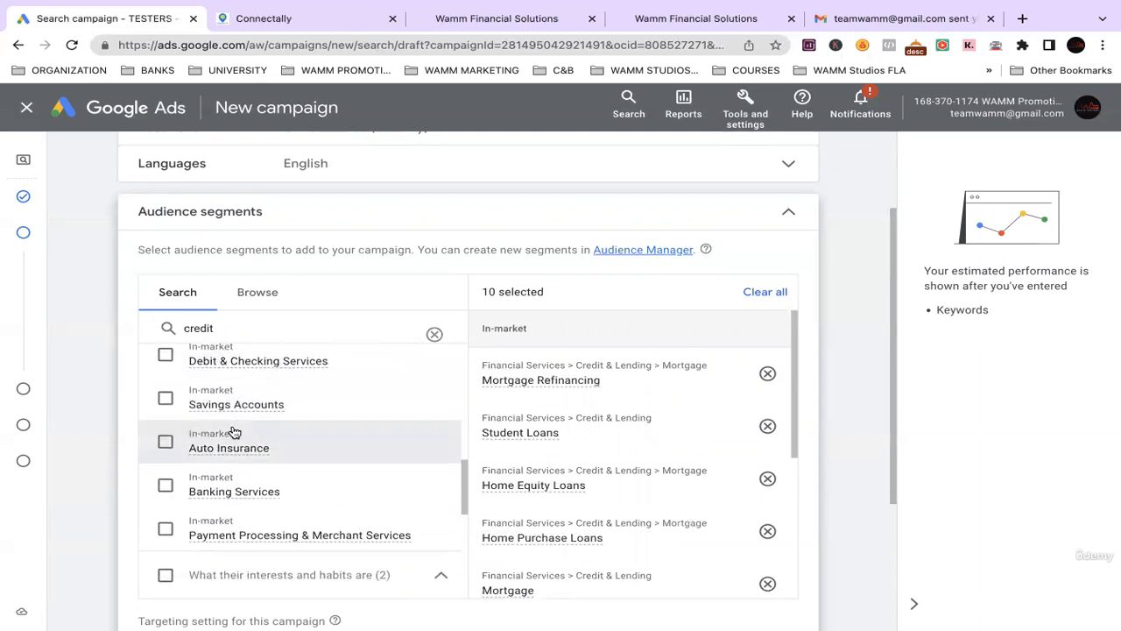
scroll(235, 429, down, 3)
scroll(236, 434, down, 4)
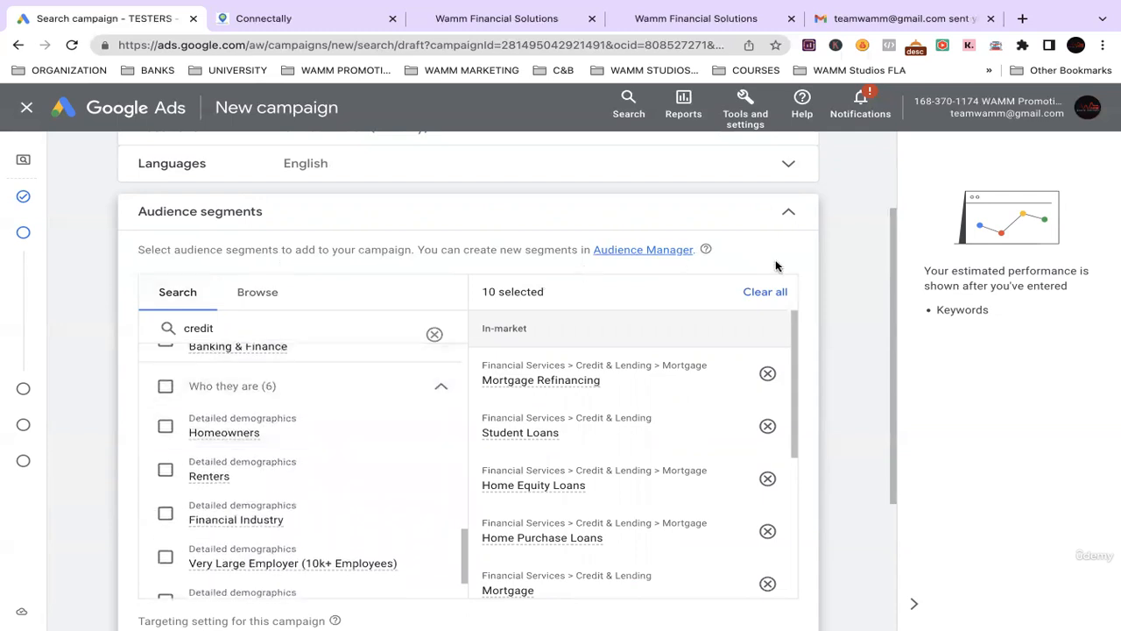
scroll(780, 281, down, 2)
scroll(606, 258, up, 3)
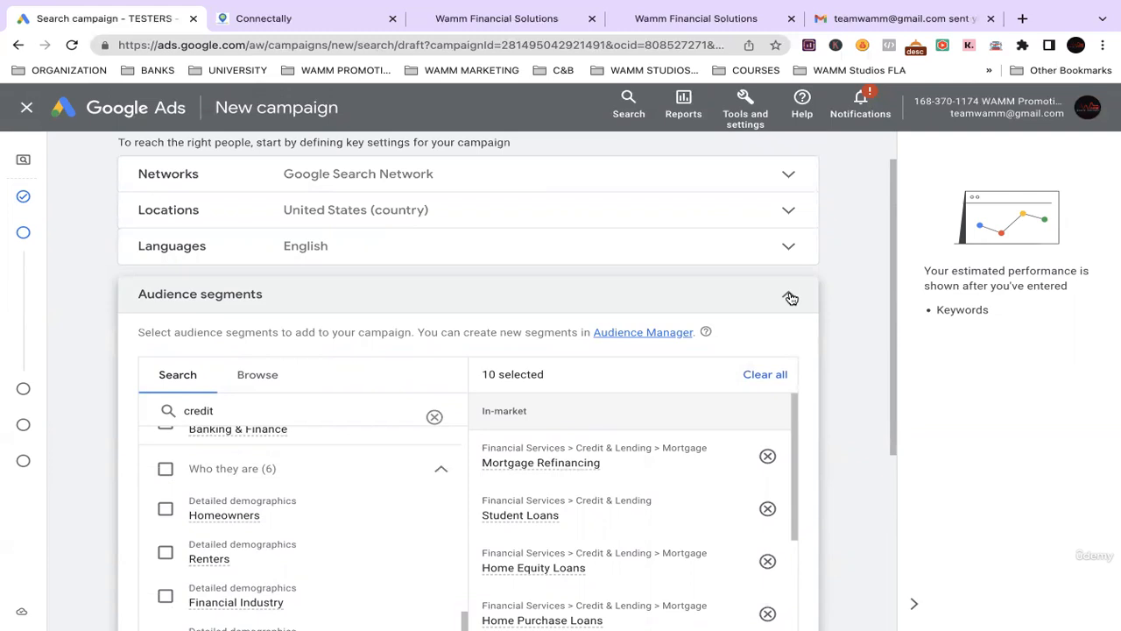
scroll(791, 315, down, 1)
scroll(762, 477, down, 1)
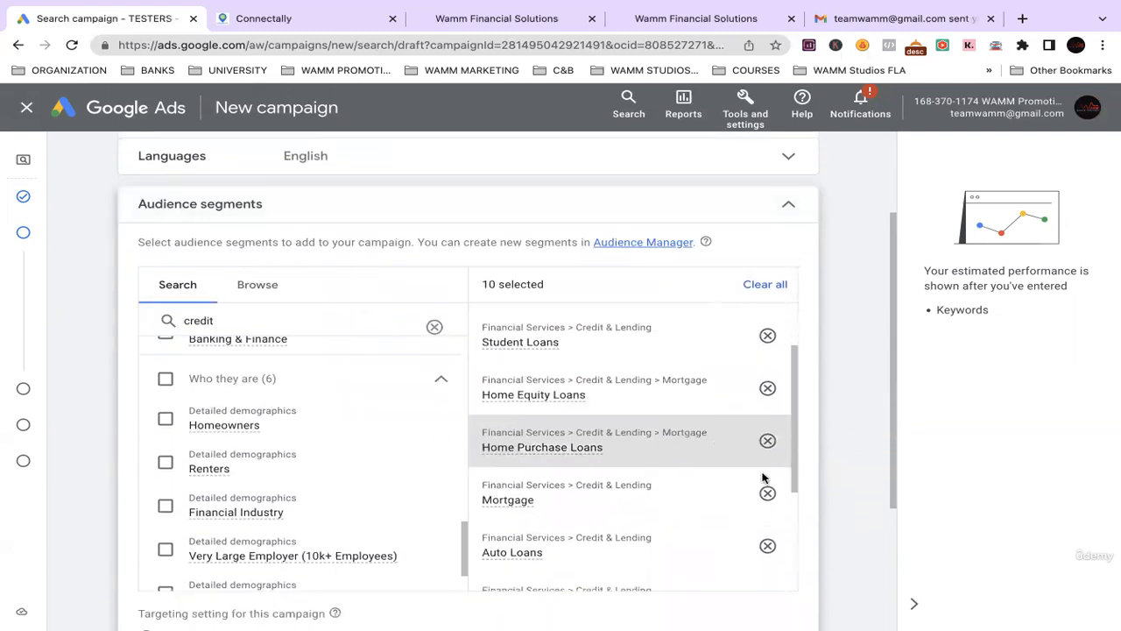
scroll(808, 489, down, 1)
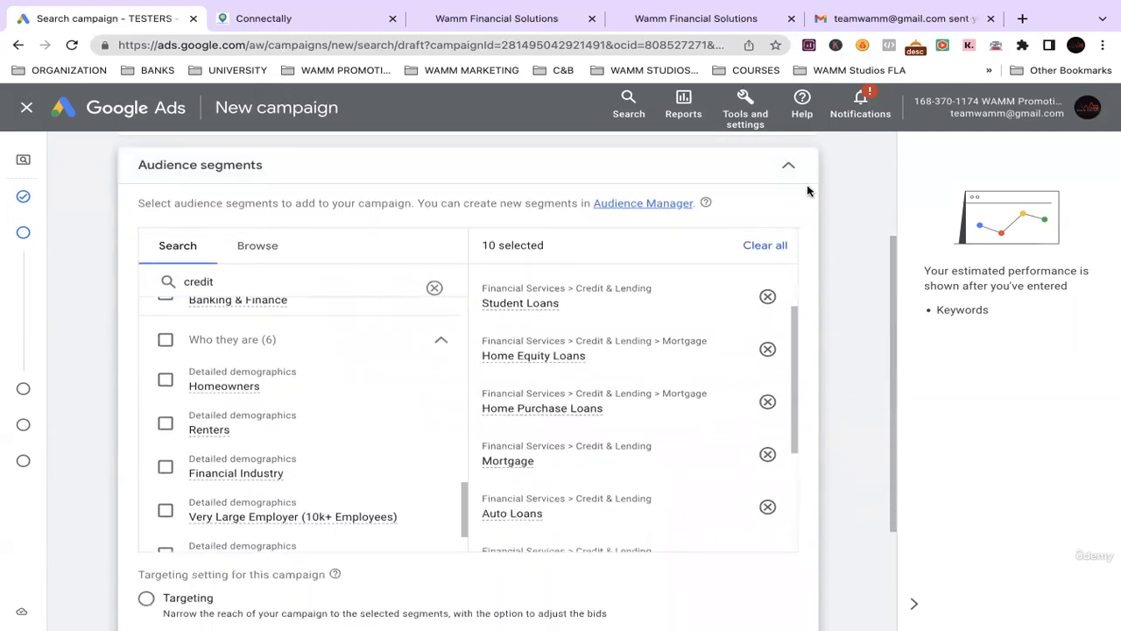
click(789, 166)
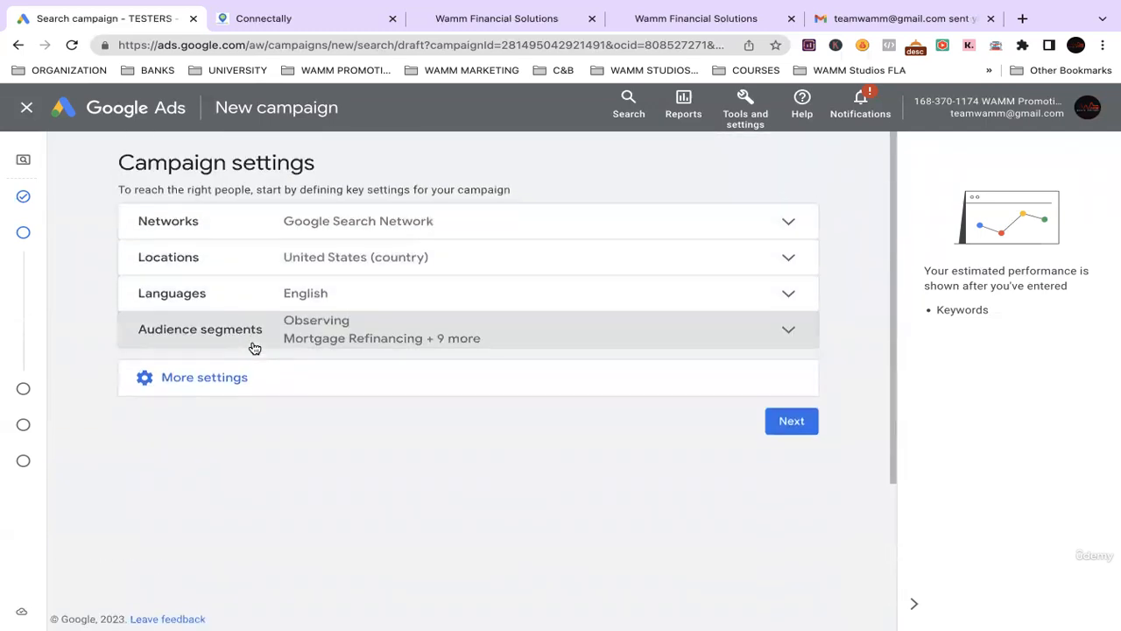
Expand the additional campaign settings to check ad rotation, dates and schedule, and continue to the Keywords and ads stage
click(200, 382)
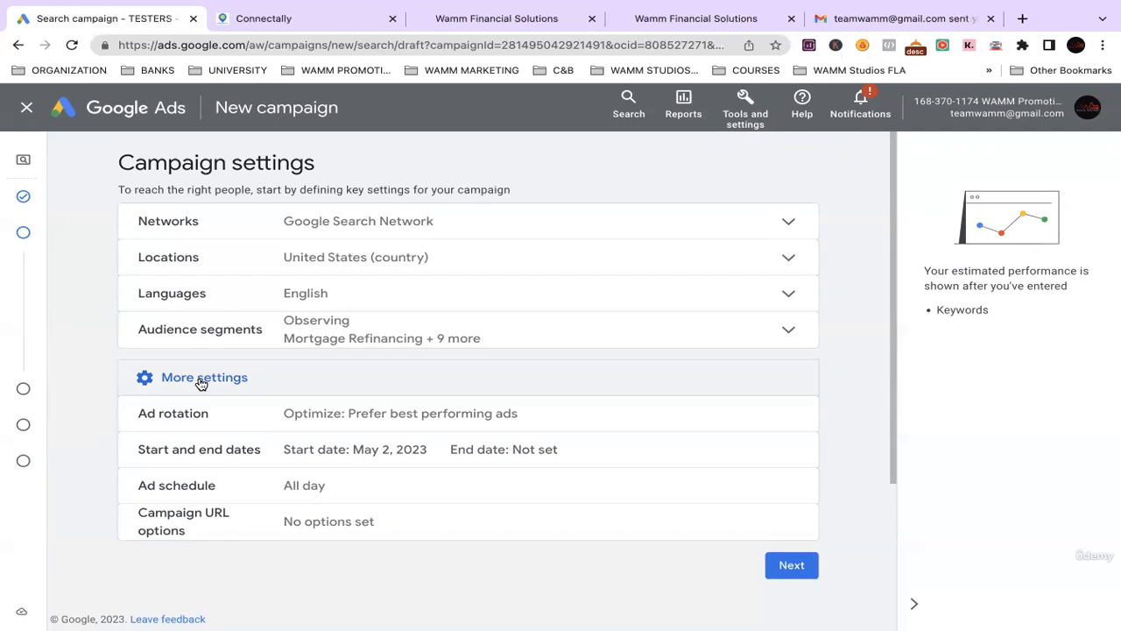
scroll(700, 394, down, 3)
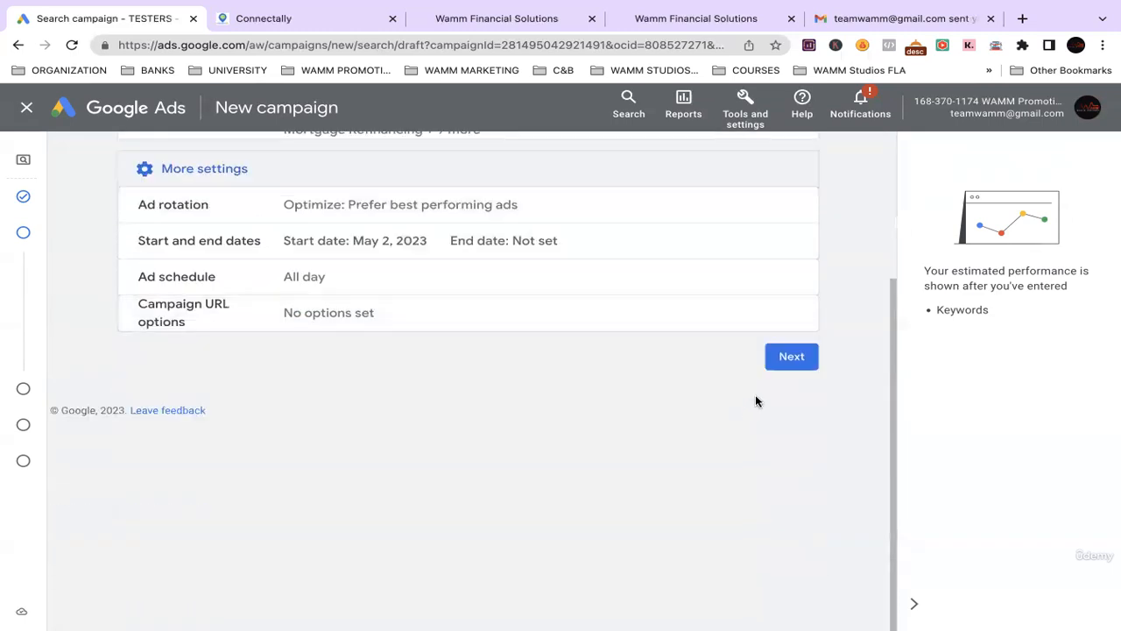
click(792, 358)
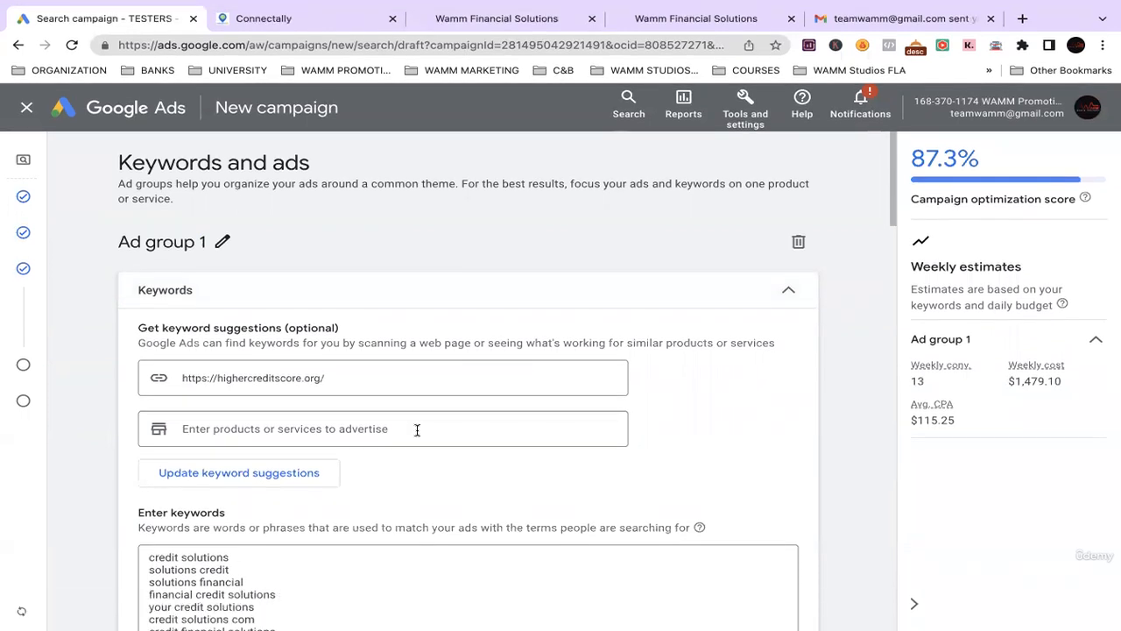
scroll(411, 386, down, 1)
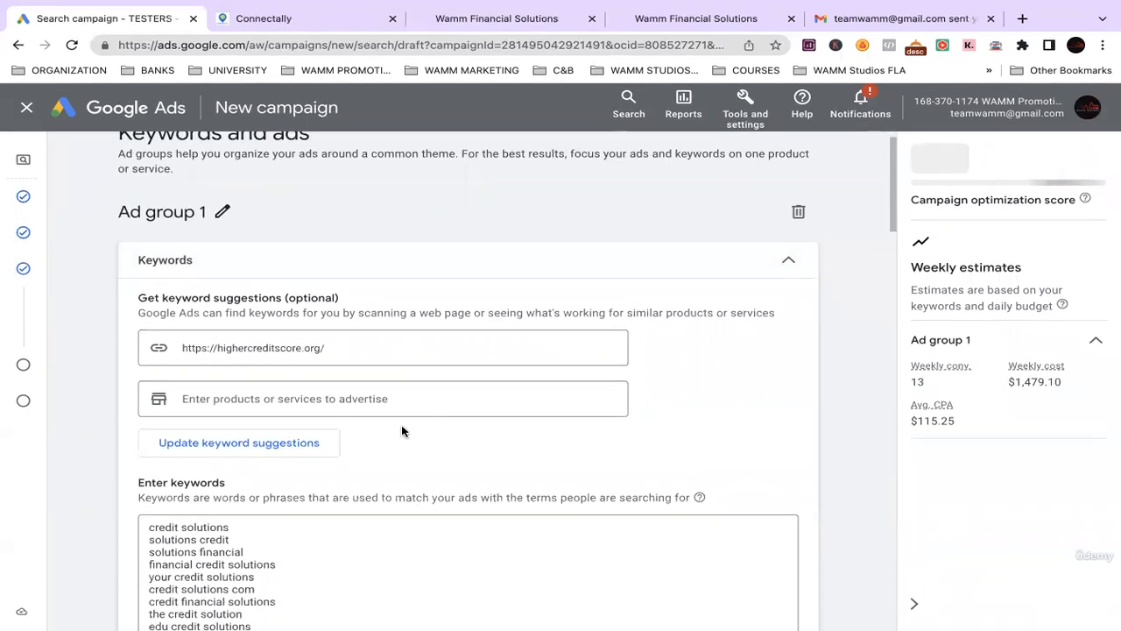